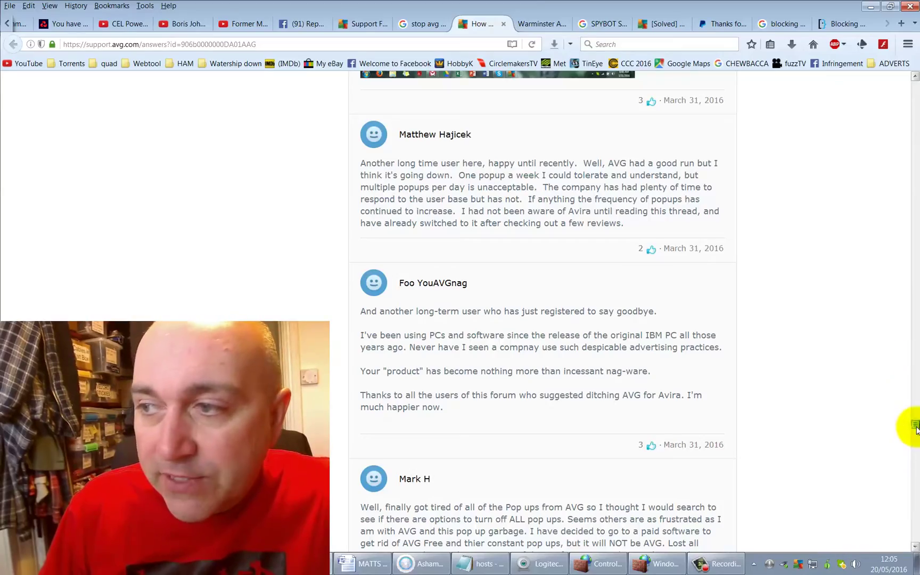
# - Find the AVG support thread reply about blocking campaign.avg.com in router settings and read its instructions
pyautogui.moveTo(914, 425); pyautogui.dragTo(912, 189)
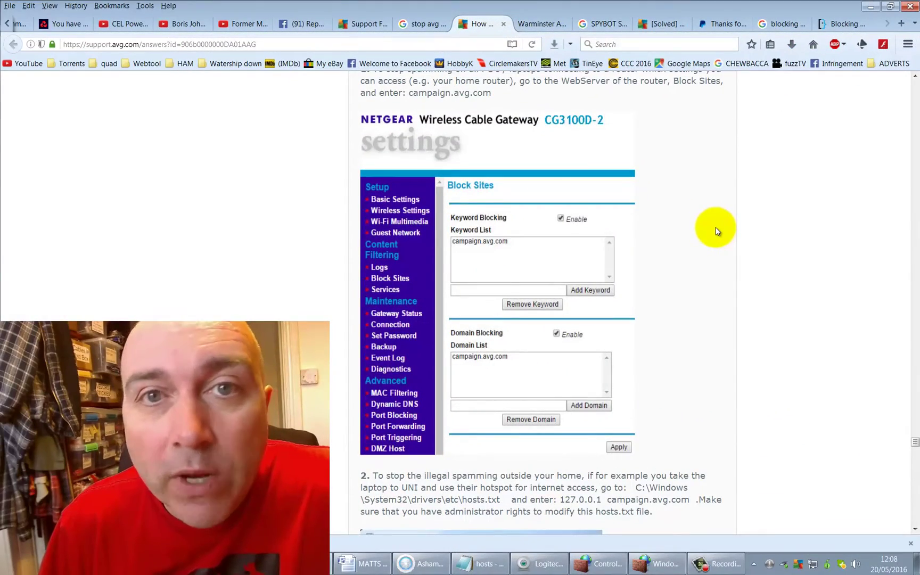
pyautogui.scroll(3, 468, 267)
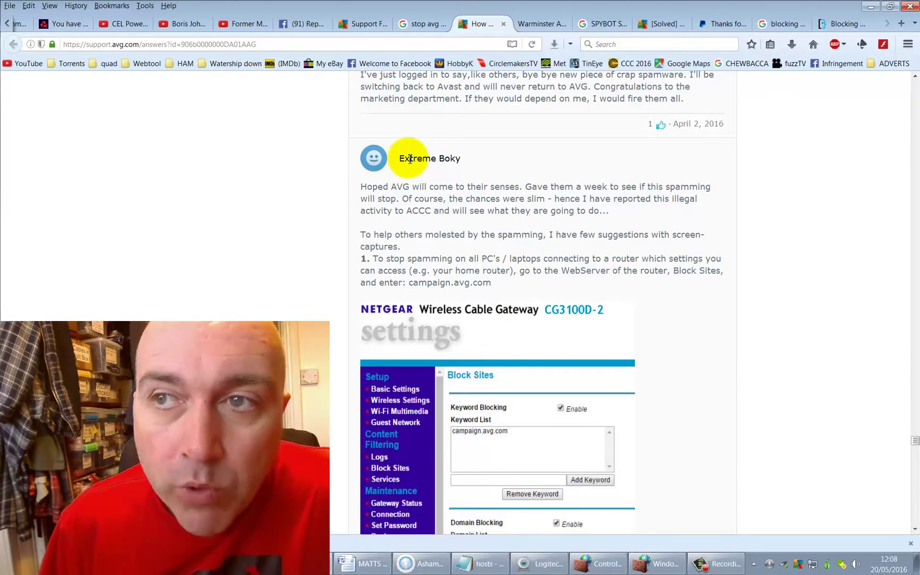
pyautogui.scroll(-4, 479, 176)
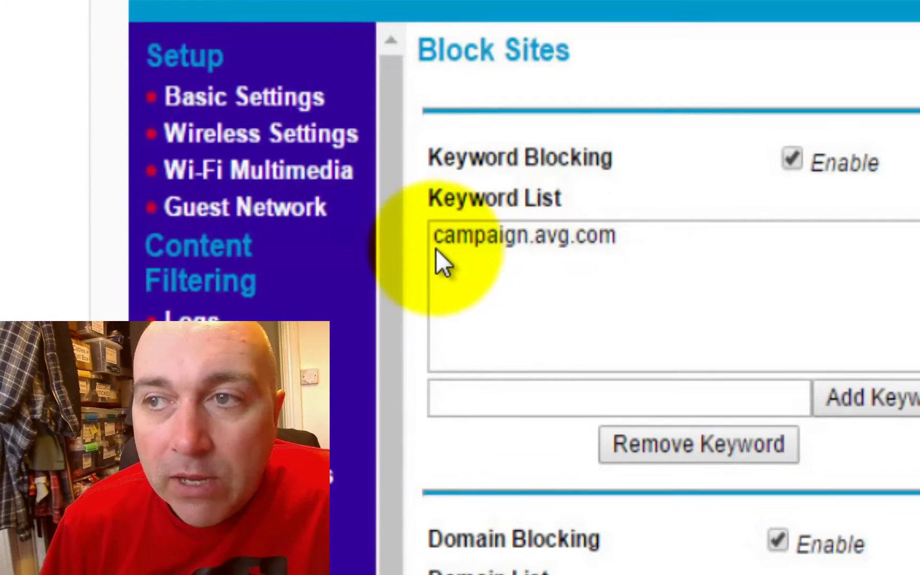
pyautogui.scroll(-5, 437, 477)
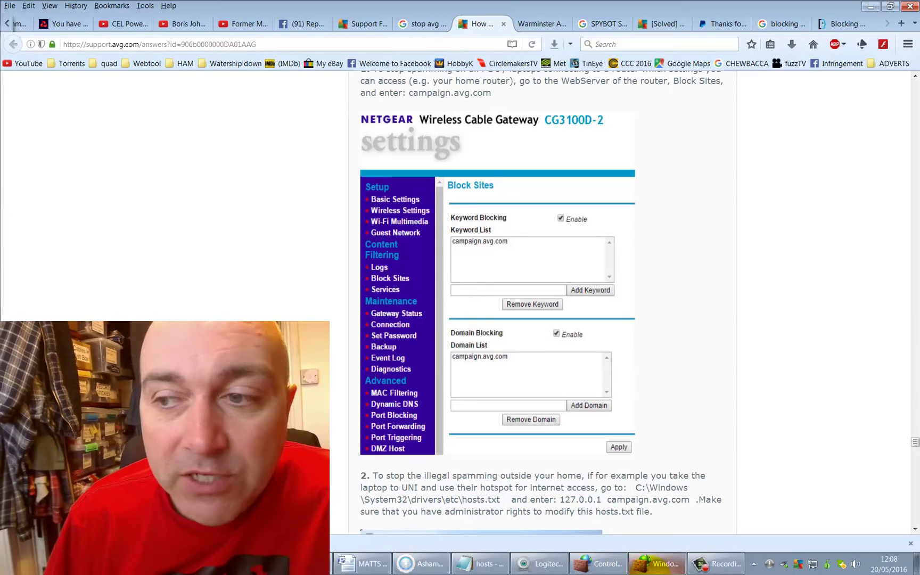
# - Open the advanced settings of Windows Firewall from the Control Panel
pyautogui.moveTo(664, 572)
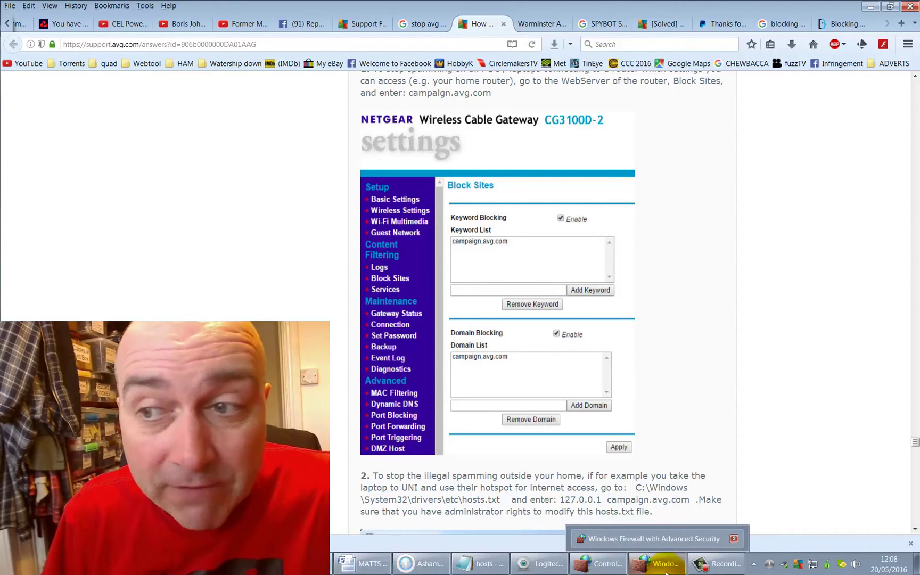
pyautogui.click(13, 563)
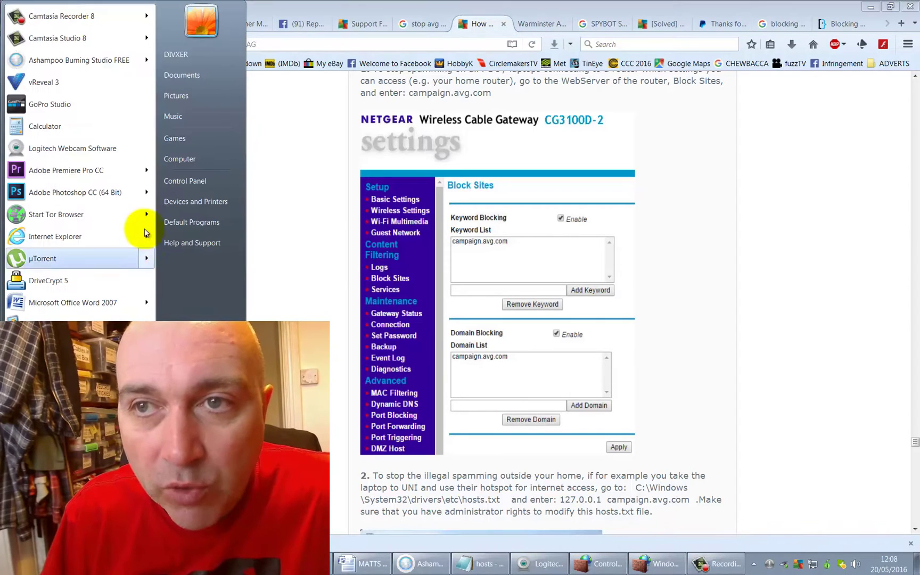
pyautogui.click(186, 181)
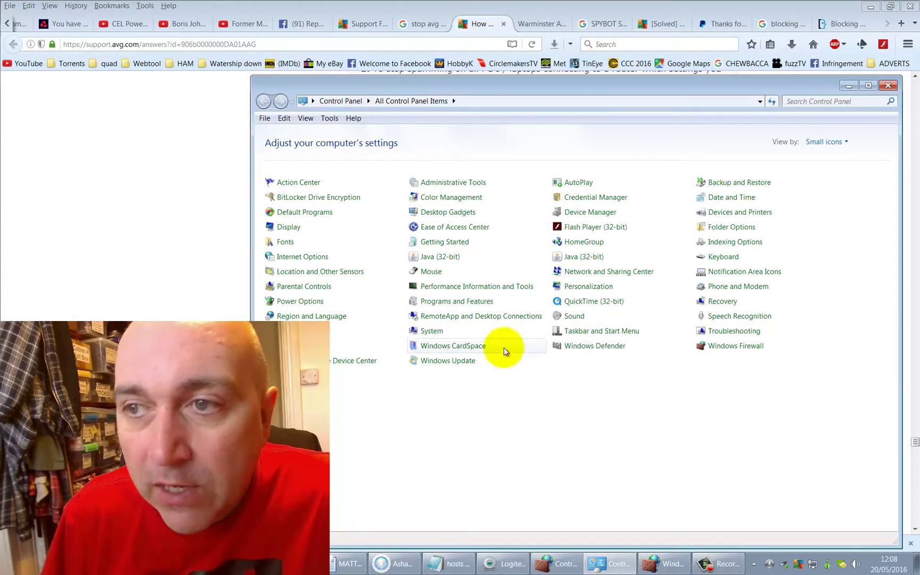
pyautogui.click(722, 349)
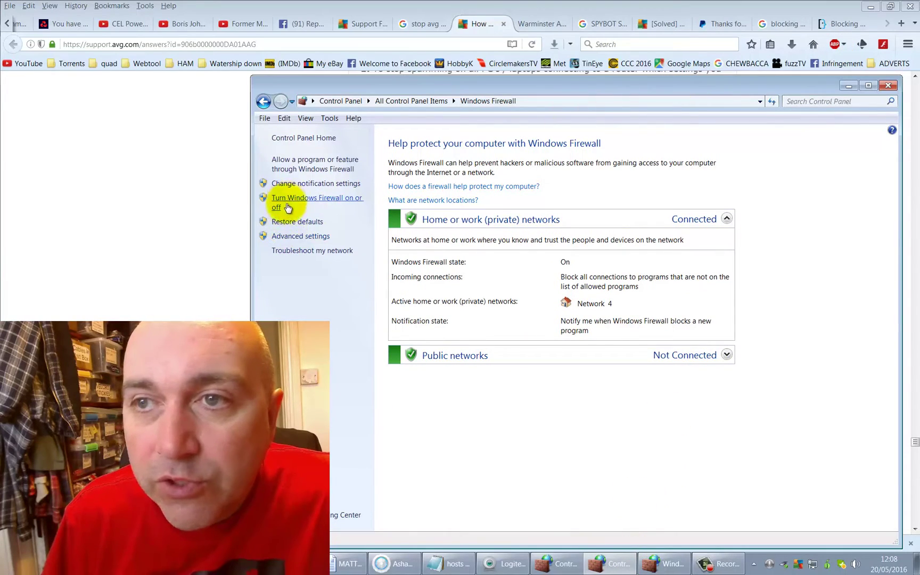
pyautogui.click(285, 236)
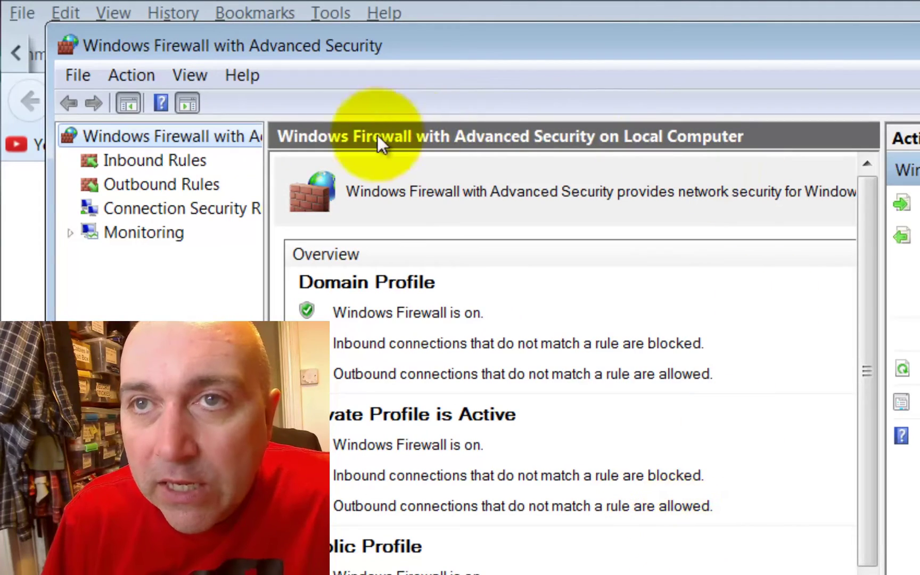
# - Start a new custom inbound rule applying to all programs and go to its scope settings
pyautogui.click(134, 162)
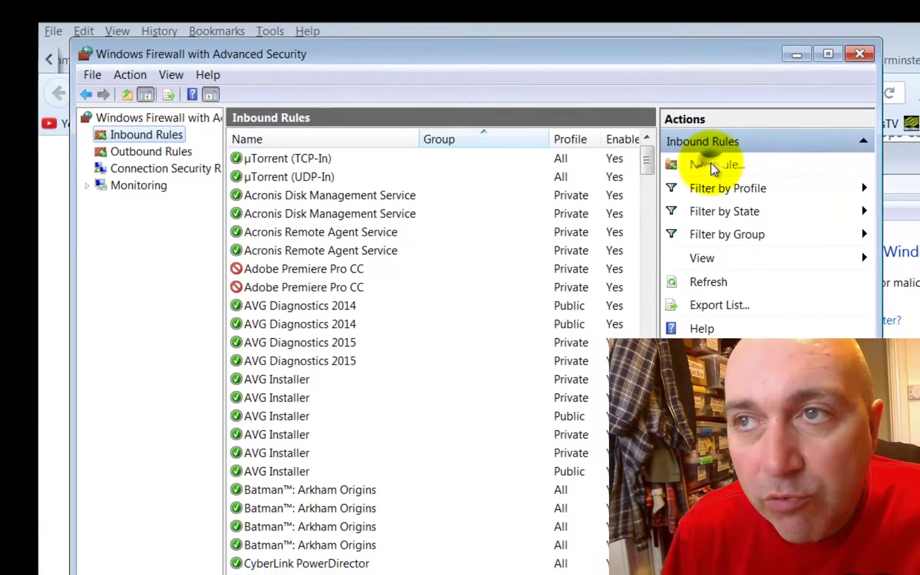
pyautogui.click(739, 176)
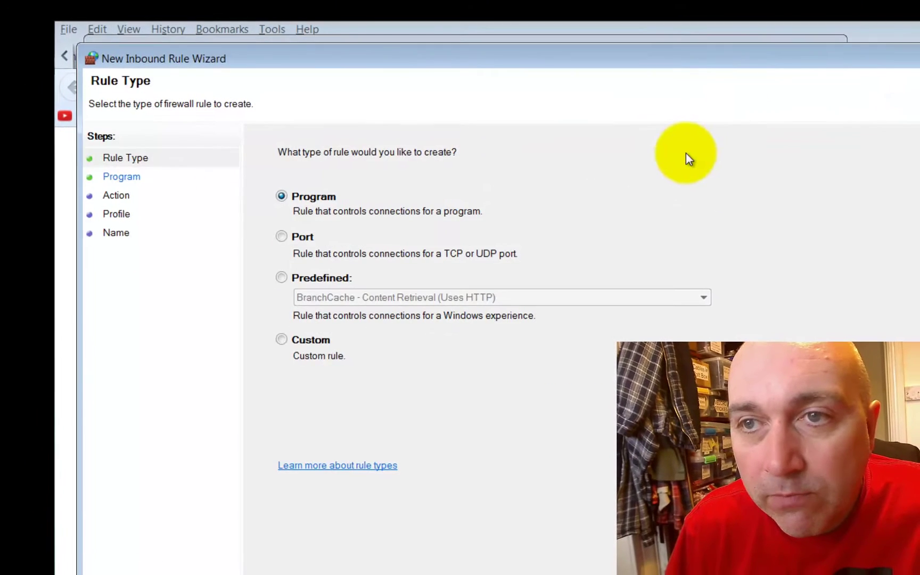
pyautogui.click(305, 342)
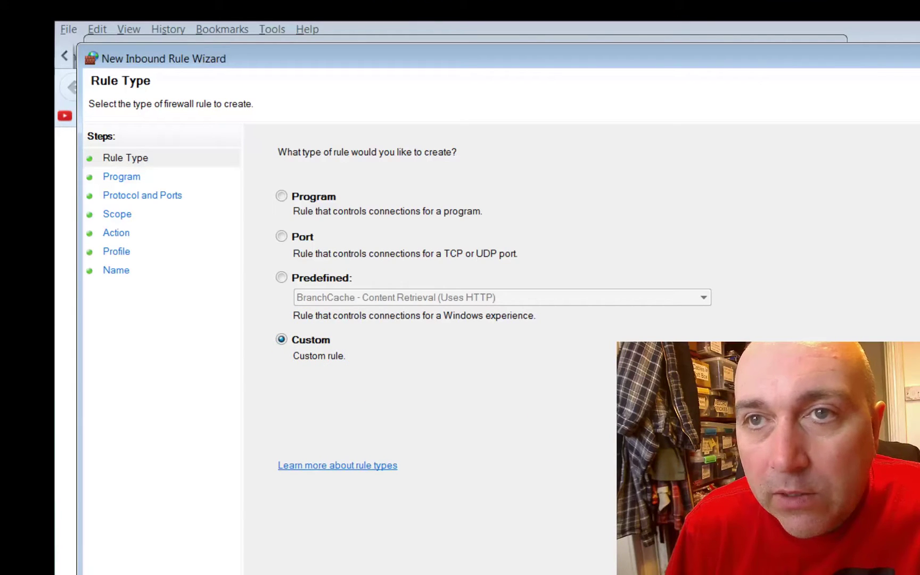
pyautogui.press('Return')
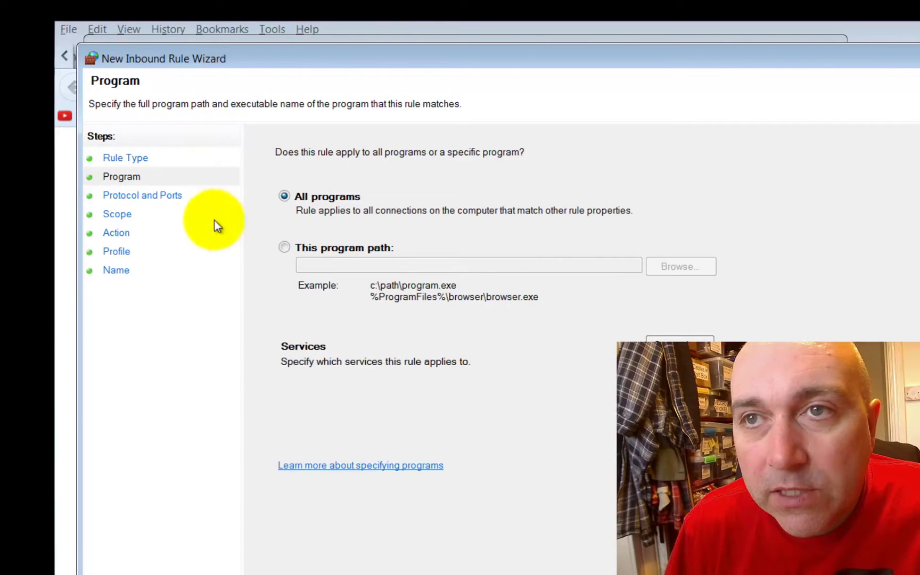
pyautogui.click(118, 214)
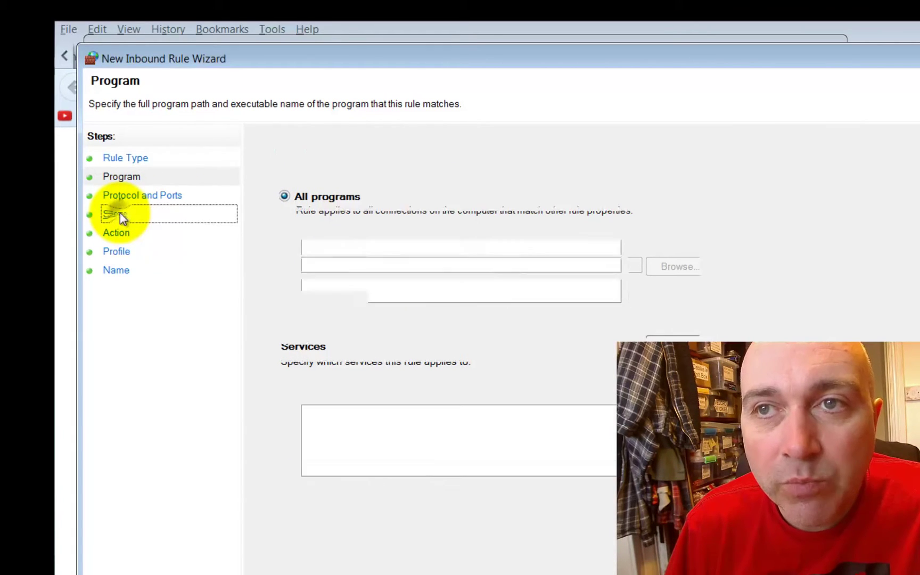
pyautogui.click(285, 218)
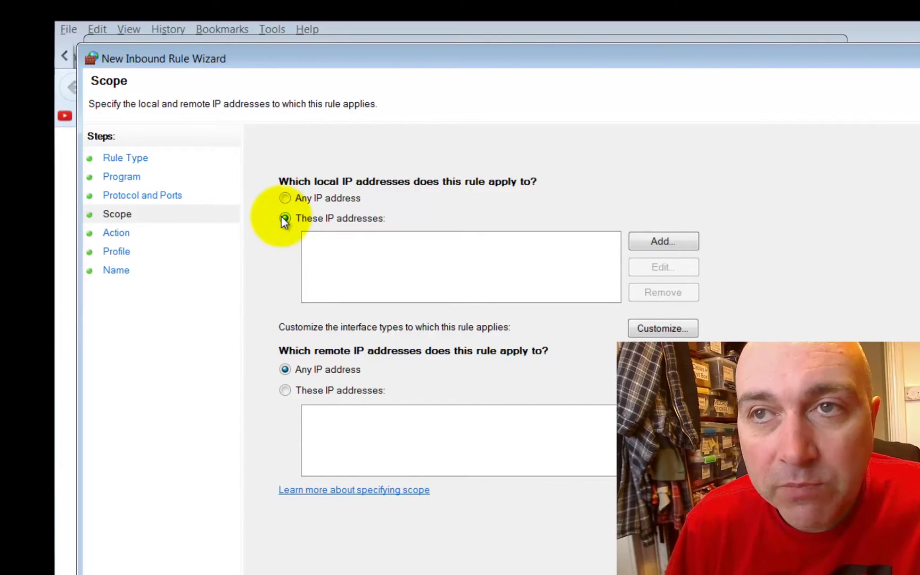
# - Open a command prompt and ping campaign.avg.com to get its IP address
pyautogui.press('super')
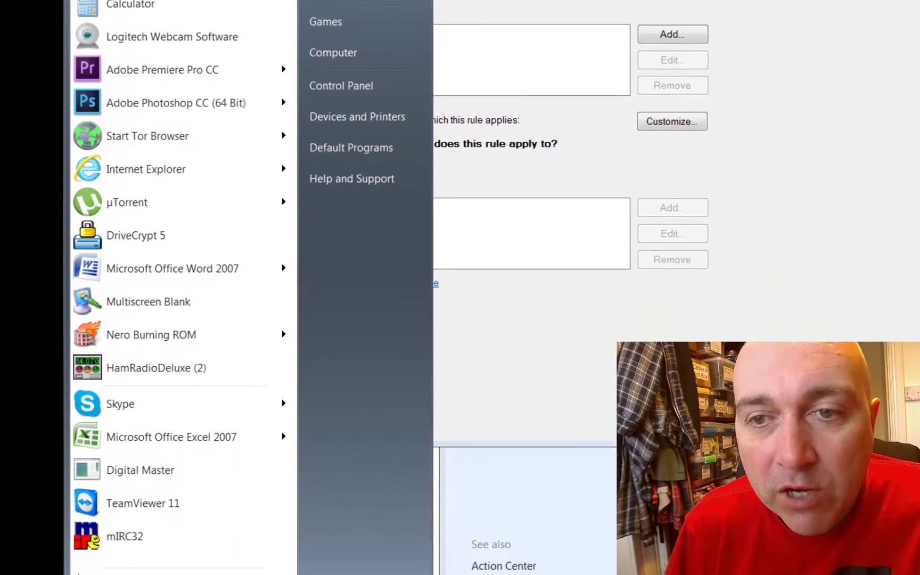
pyautogui.write('cmd')
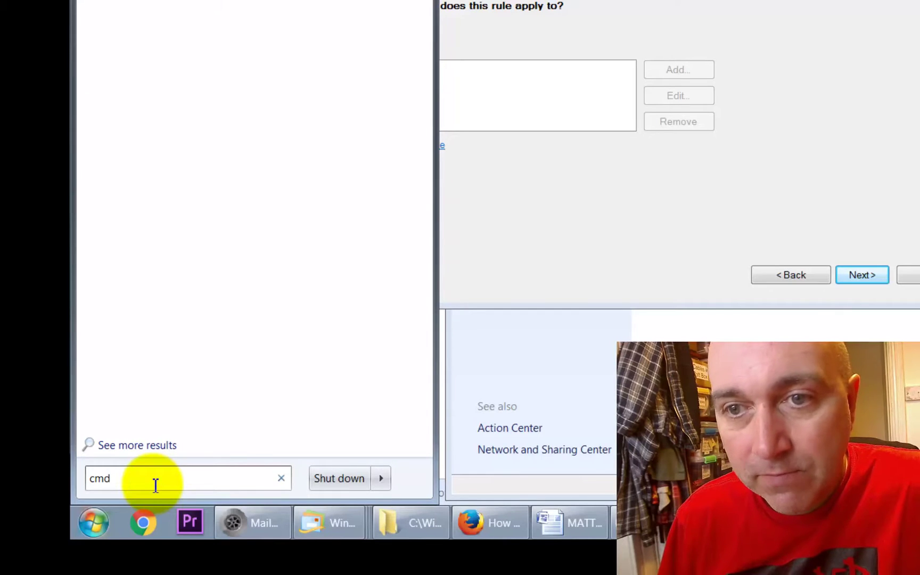
pyautogui.press('Return')
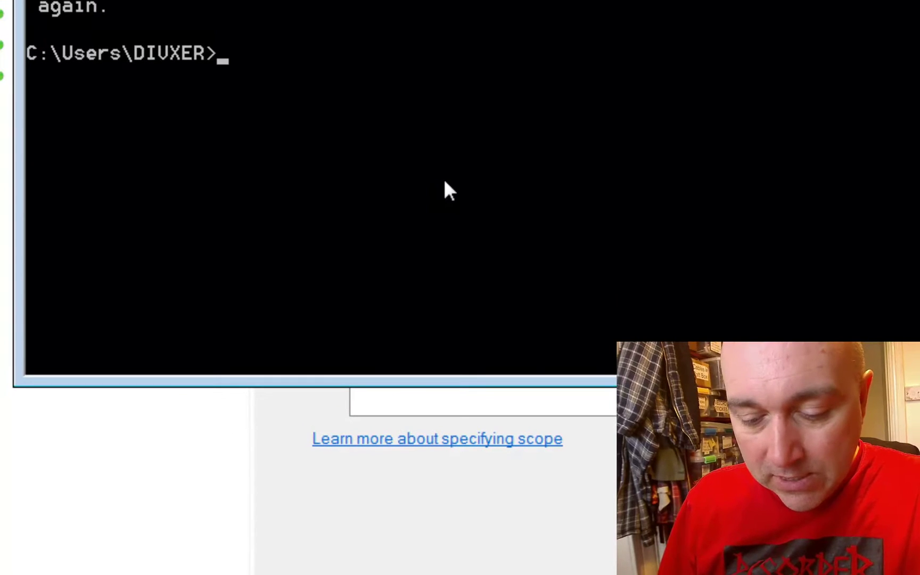
pyautogui.write('mp')
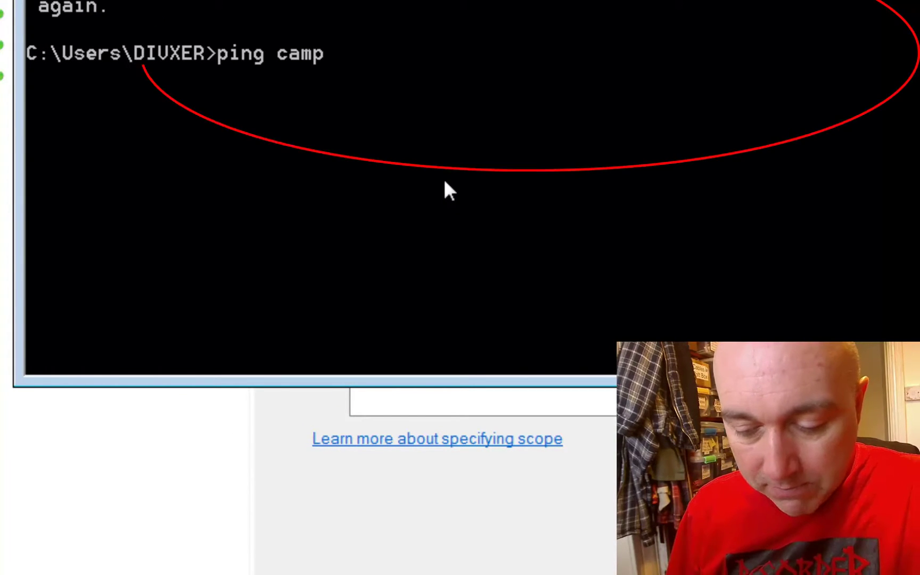
pyautogui.write('aign.avg.com')
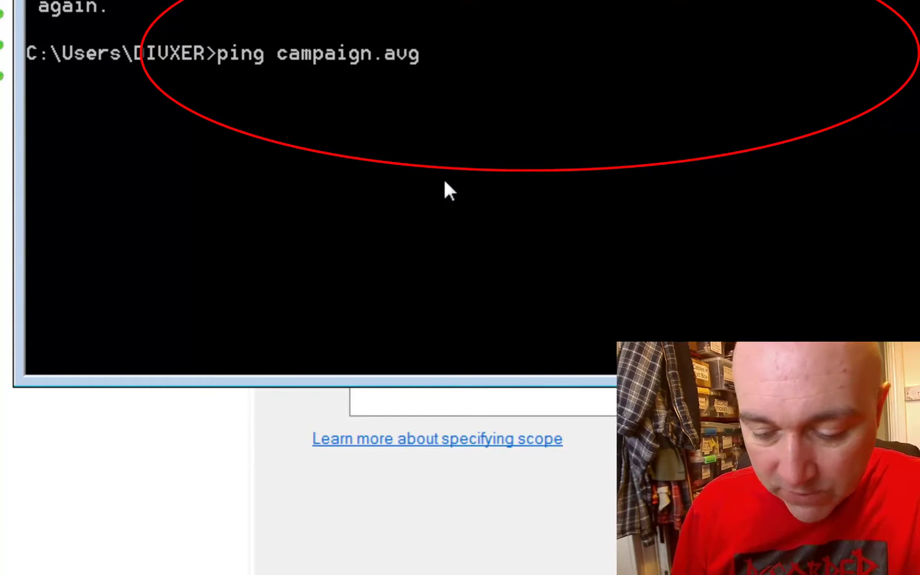
pyautogui.press('Return')
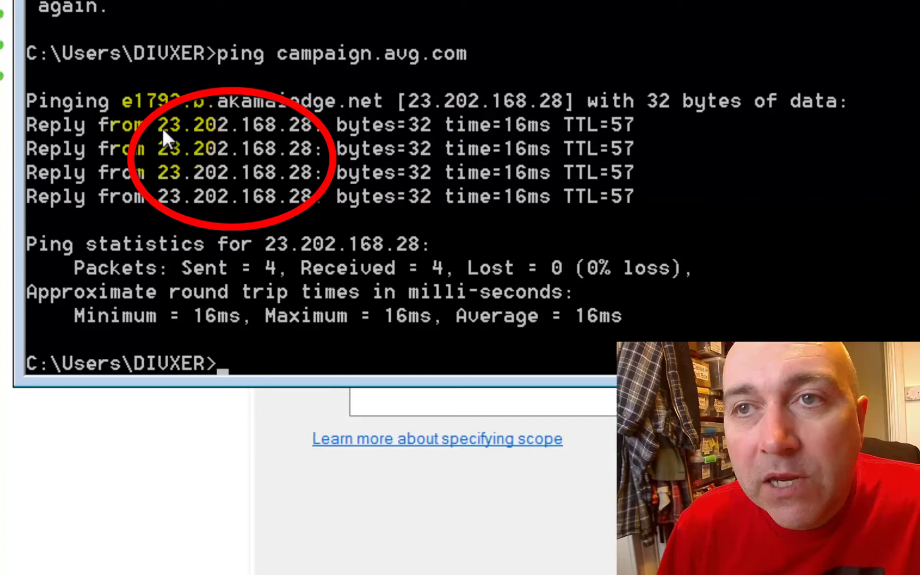
# - Try to copy the replying IP address from the ping output
pyautogui.rightClick(309, 124)
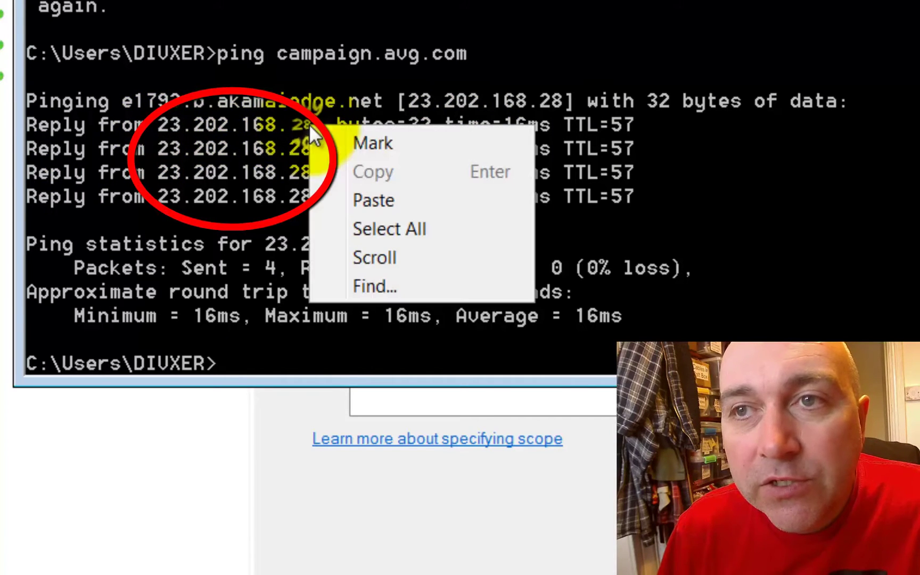
pyautogui.click(373, 142)
pyautogui.moveTo(165, 123); pyautogui.dragTo(303, 125)
pyautogui.press('Return')
pyautogui.rightClick(303, 125)
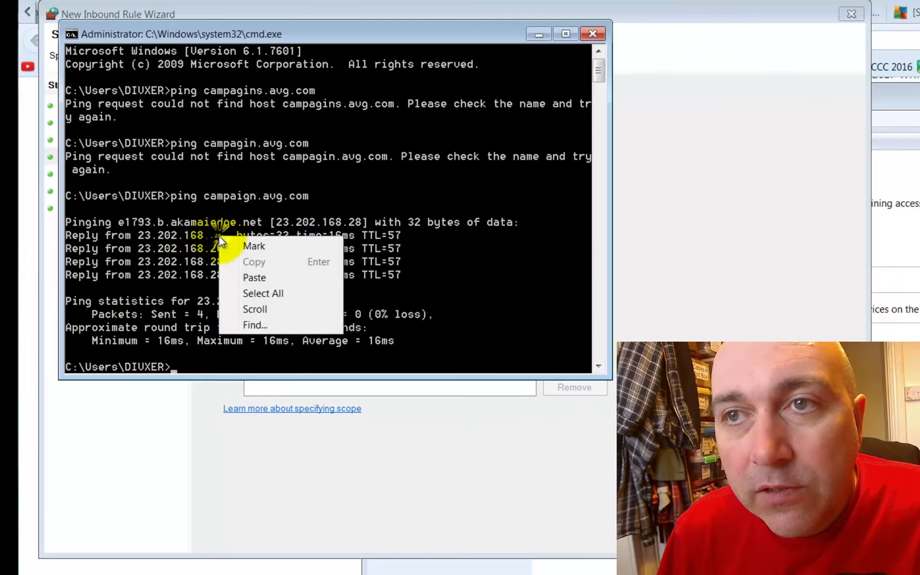
pyautogui.click(374, 339)
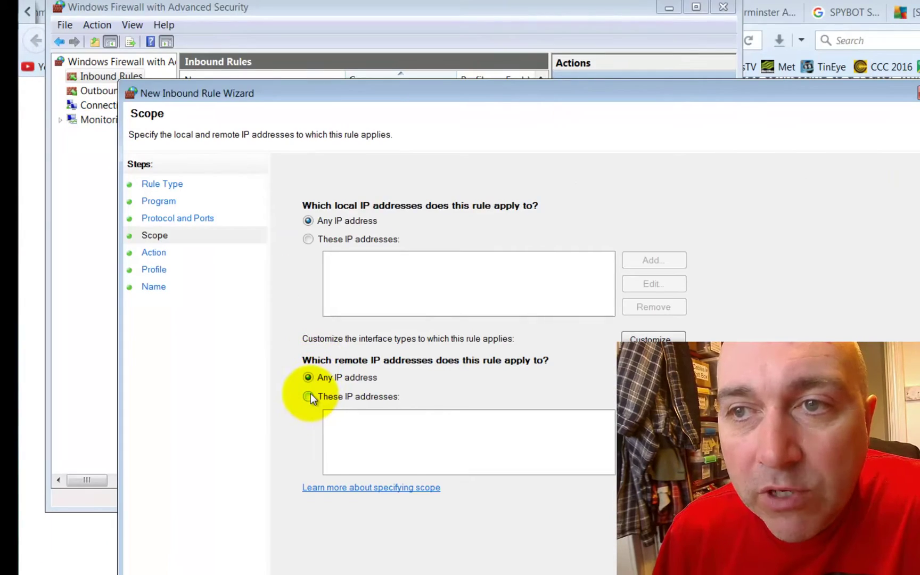
# - Limit the inbound rule's remote scope to the IP address 23.202.168.28 and continue to the rule action
pyautogui.click(308, 396)
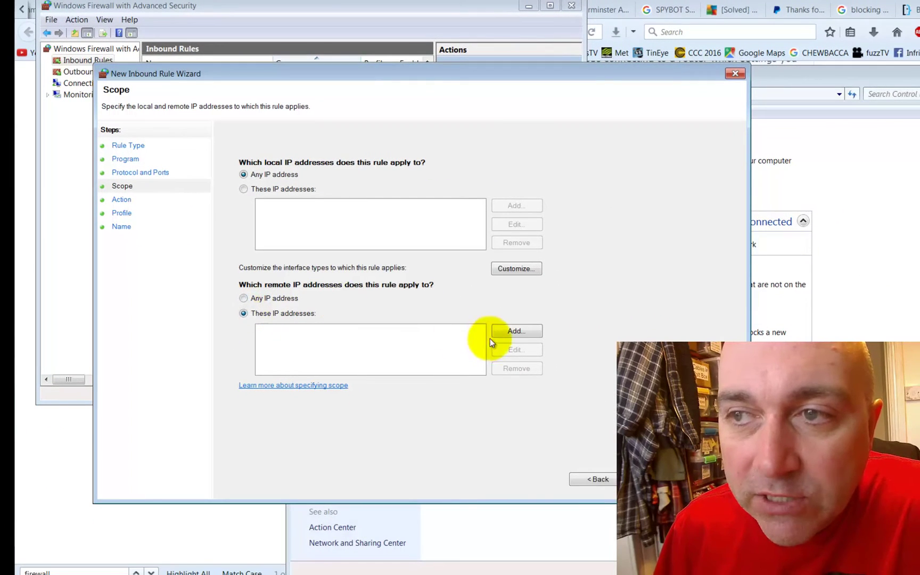
pyautogui.click(513, 331)
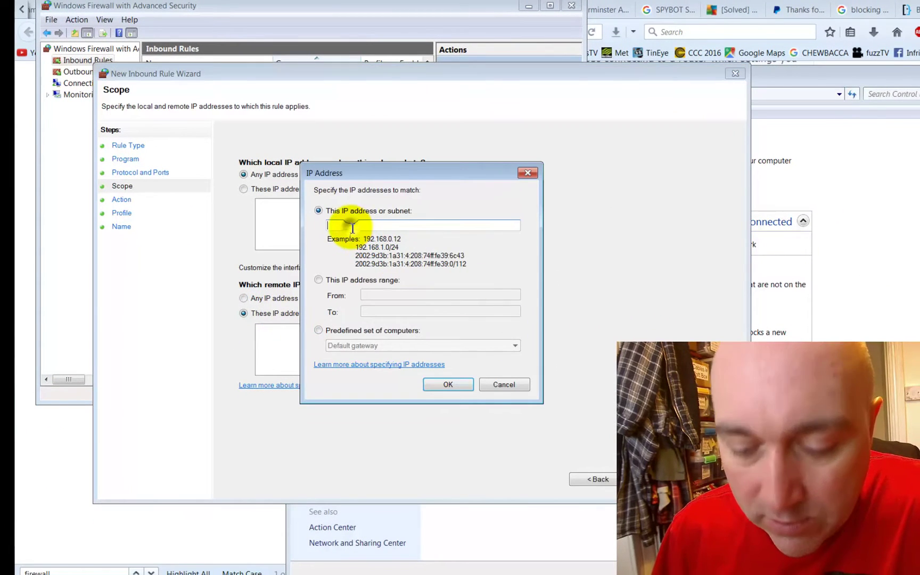
pyautogui.write('23.202.168.28')
pyautogui.click(445, 385)
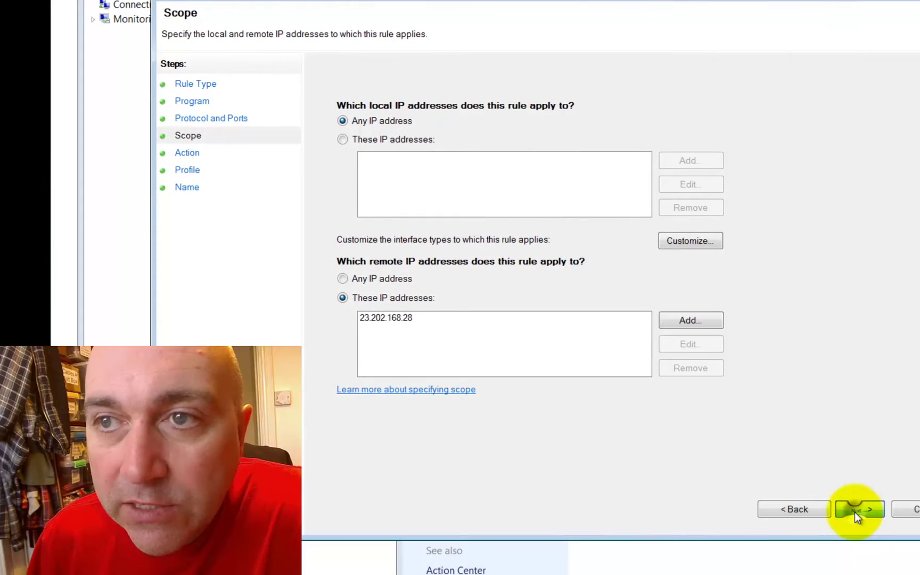
pyautogui.click(855, 513)
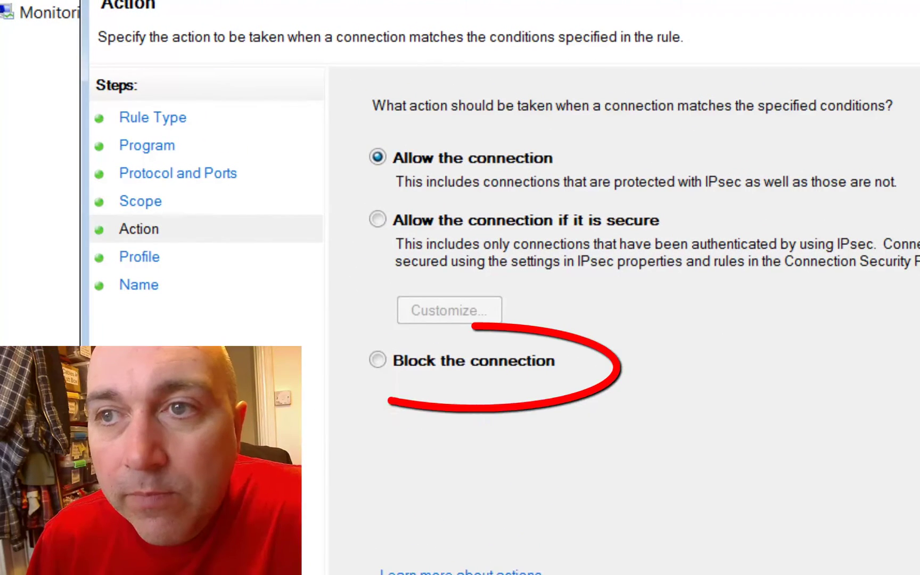
# - Set the rule to block the connection and apply it to the Domain, Private and Public profiles
pyautogui.click(445, 369)
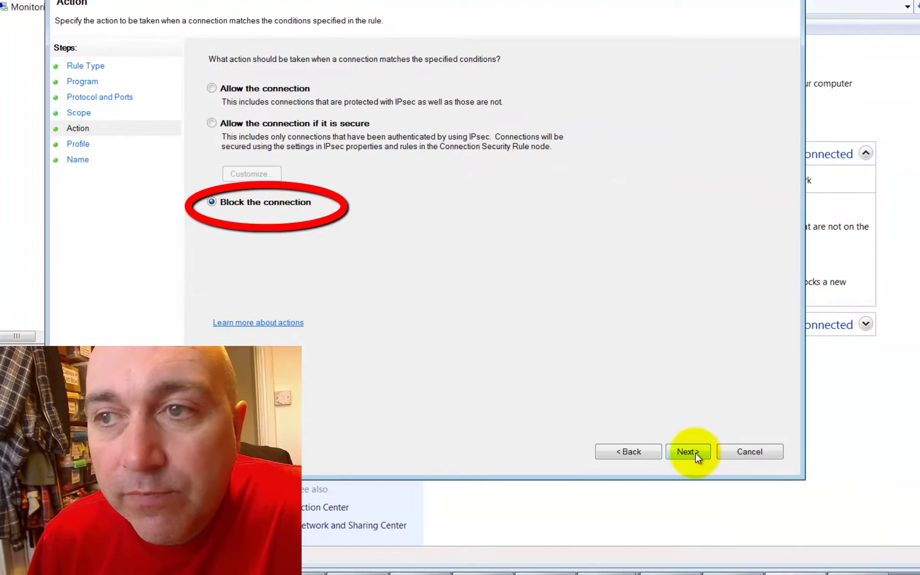
pyautogui.click(821, 535)
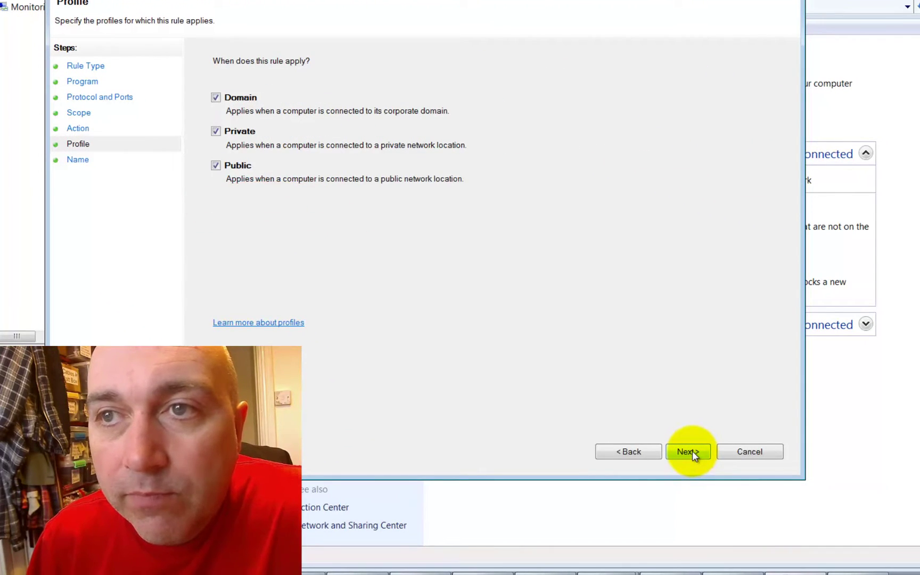
pyautogui.click(692, 450)
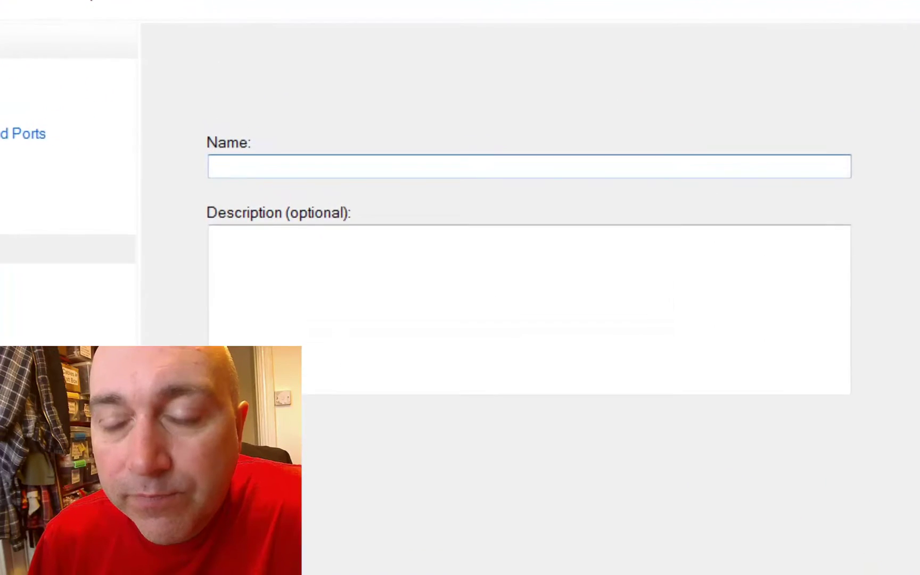
# - Name the inbound rule "fuck off avg you cunts" and finish creating it
pyautogui.write('fuck off avg y')
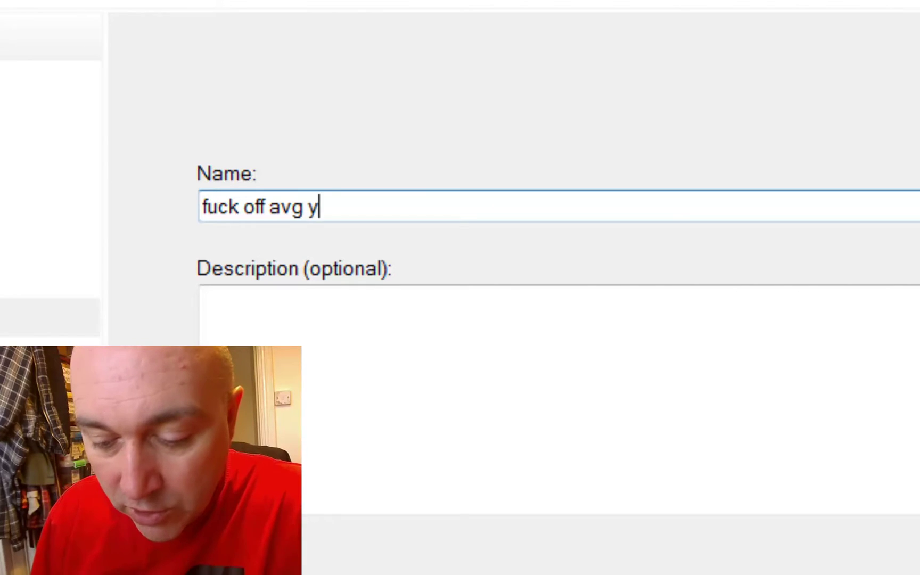
pyautogui.write('ou cunts')
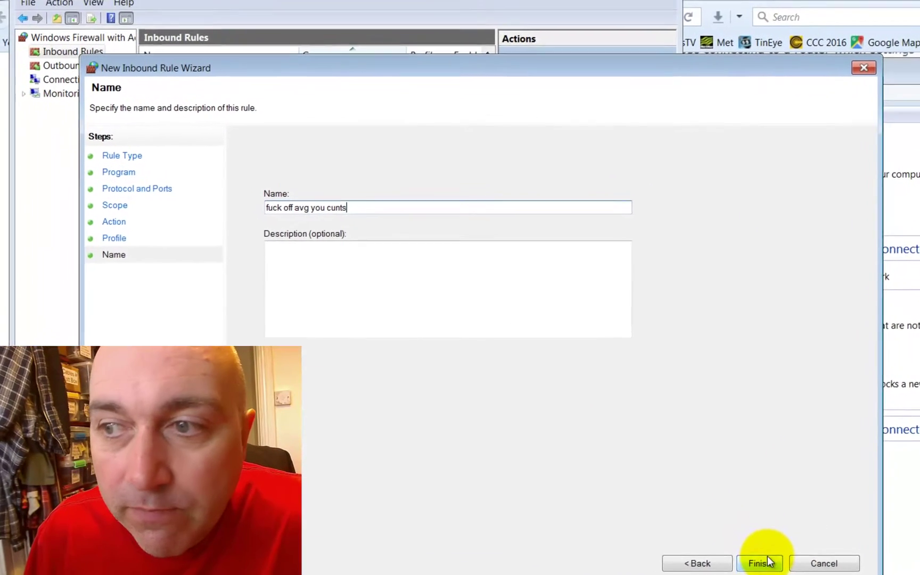
pyautogui.click(712, 515)
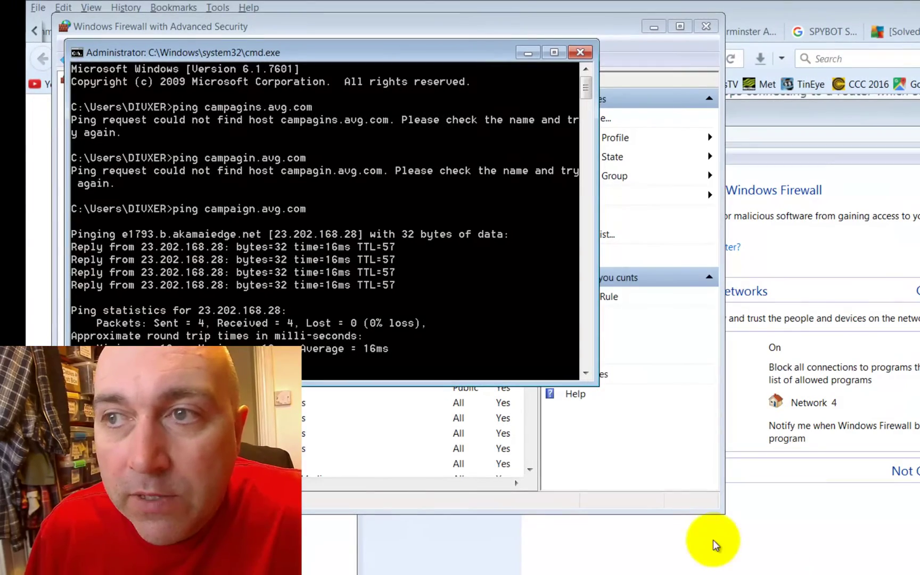
pyautogui.click(624, 464)
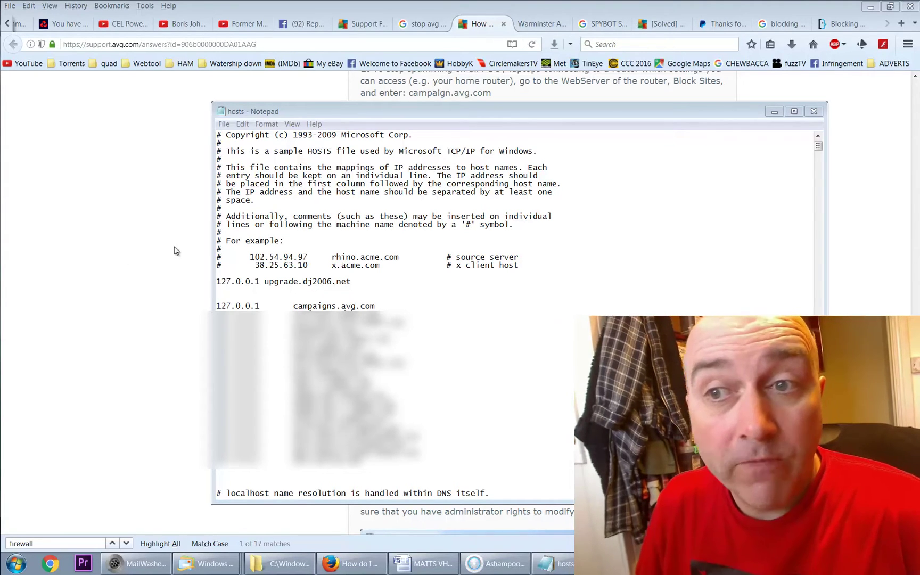
# - Switch to Windows Explorer and browse to the C:\Windows\System32\drivers\etc folder
pyautogui.click(221, 296)
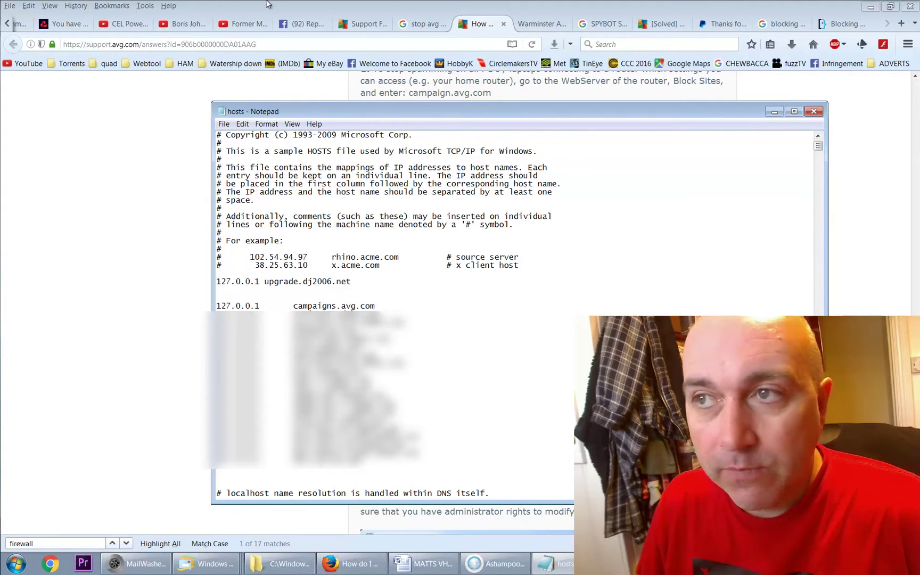
pyautogui.click(279, 563)
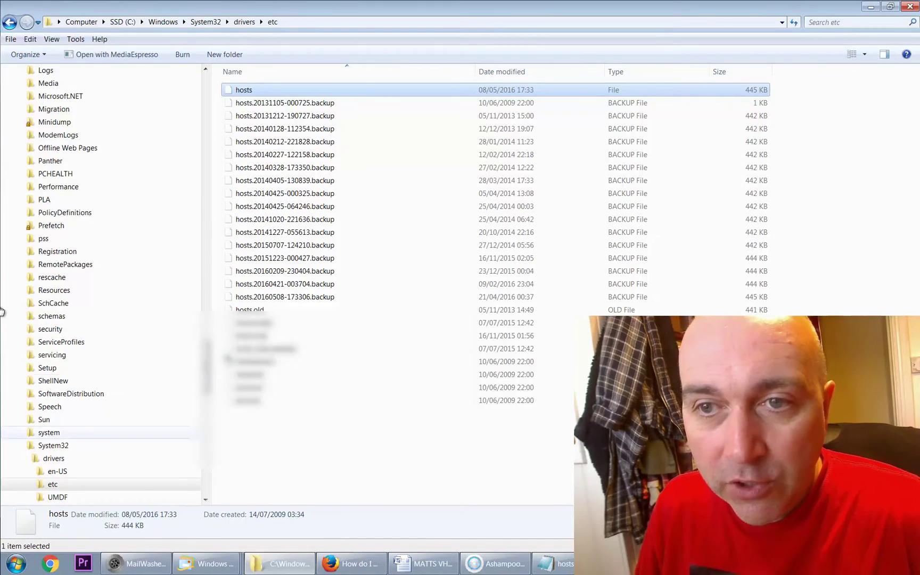
pyautogui.moveTo(206, 354); pyautogui.dragTo(206, 146)
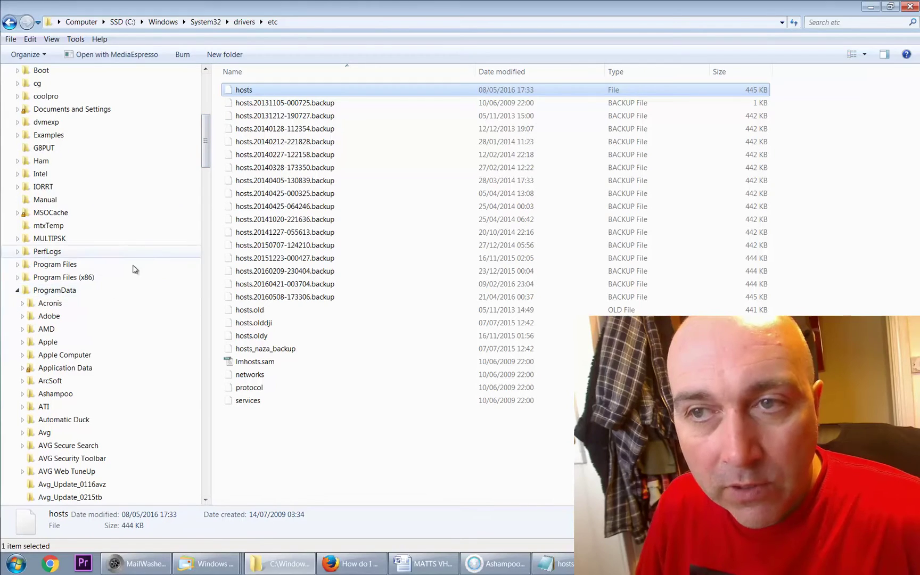
pyautogui.click(18, 290)
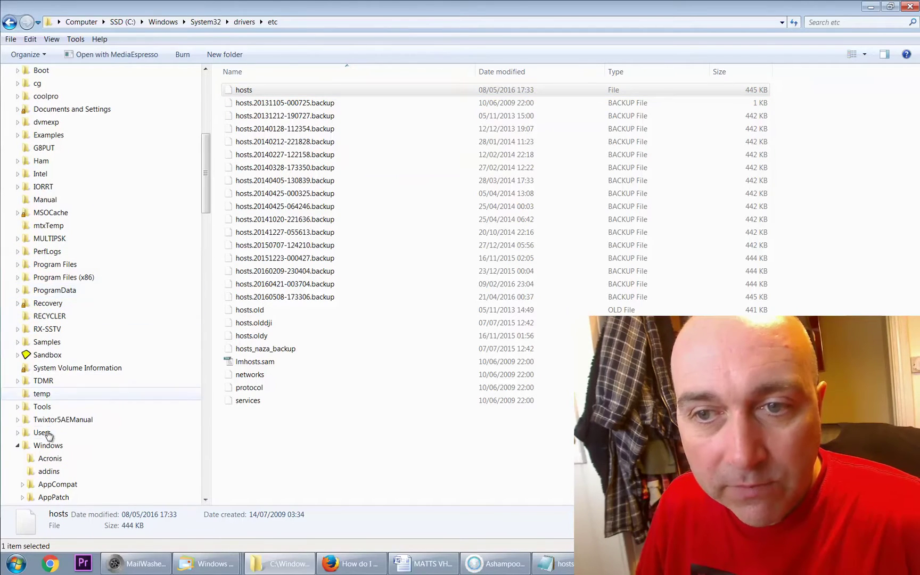
pyautogui.click(48, 445)
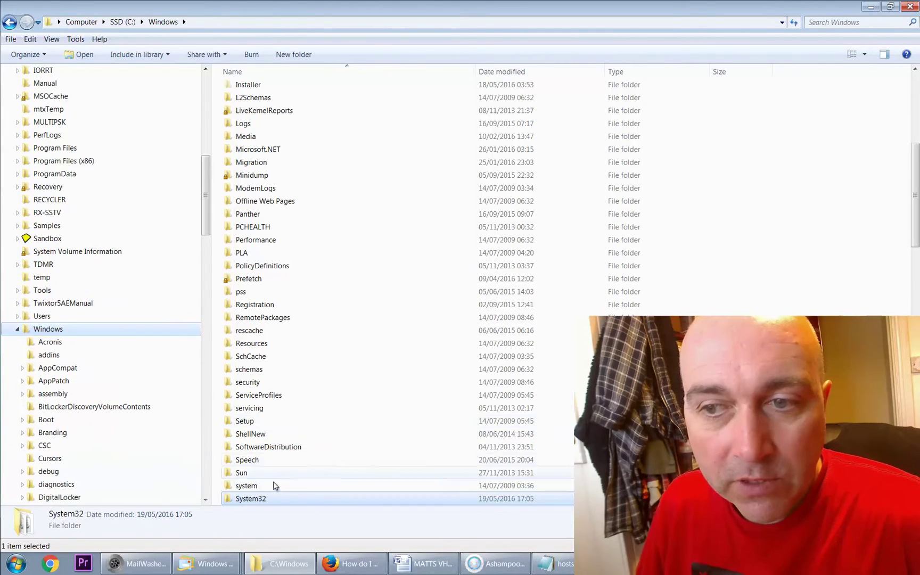
pyautogui.doubleClick(256, 499)
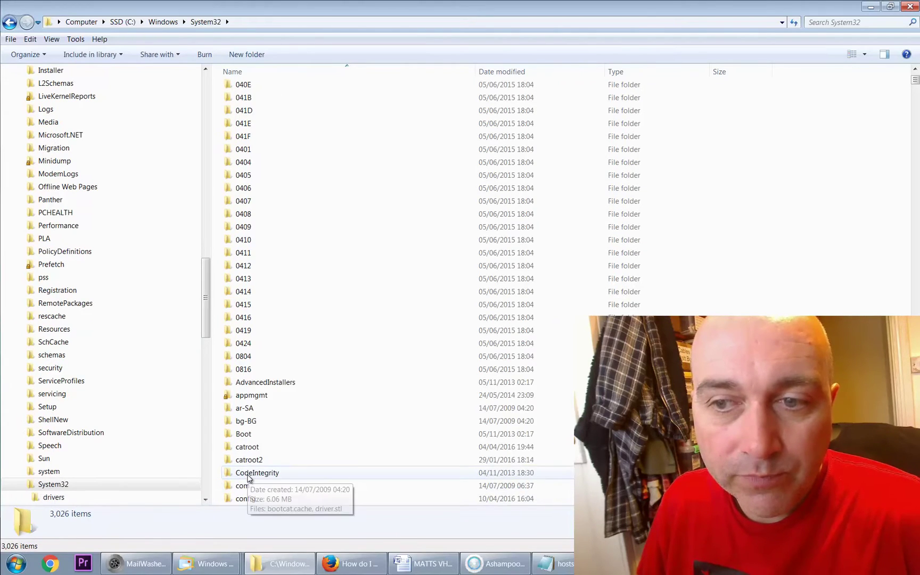
pyautogui.scroll(-4, 248, 478)
pyautogui.doubleClick(241, 408)
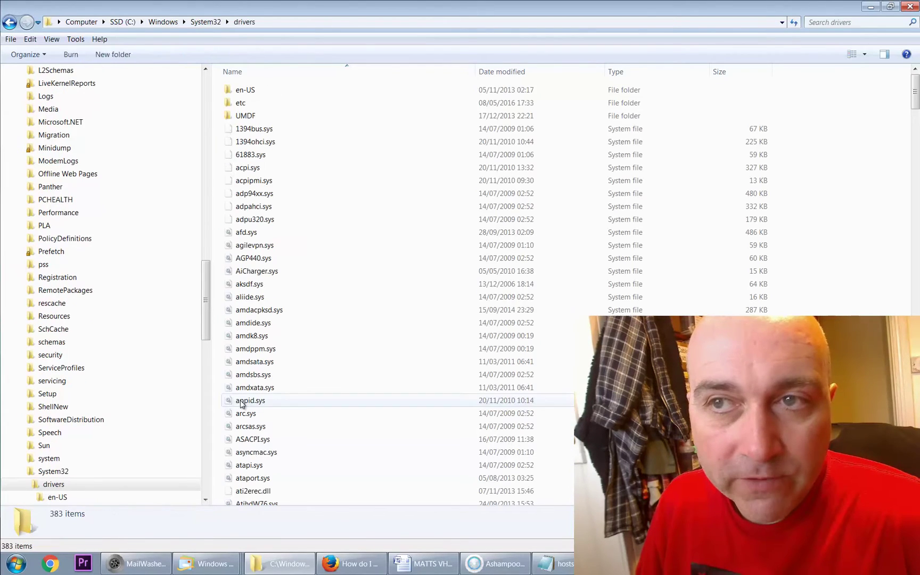
pyautogui.doubleClick(240, 102)
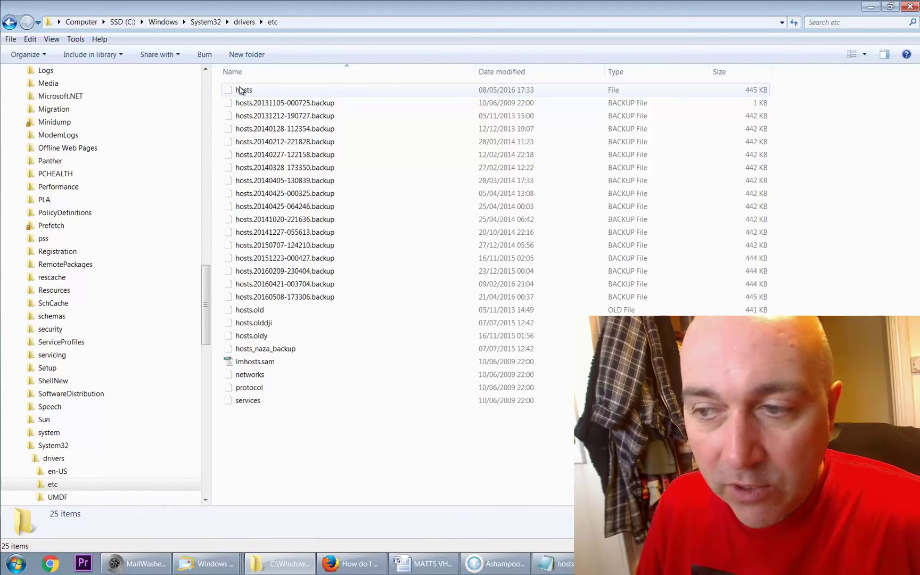
# - Open the hosts file from the etc folder using Notepad as the program
pyautogui.doubleClick(239, 89)
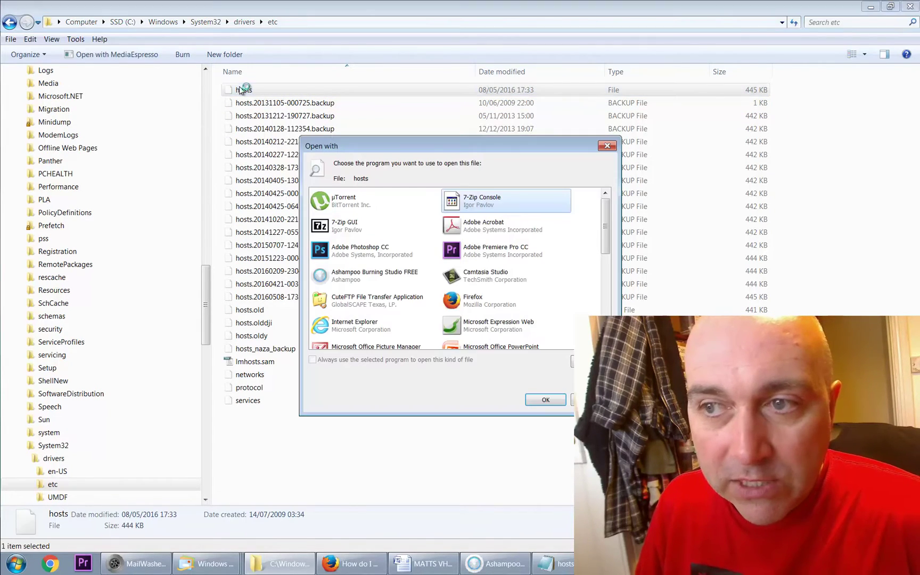
pyautogui.scroll(-5, 597, 214)
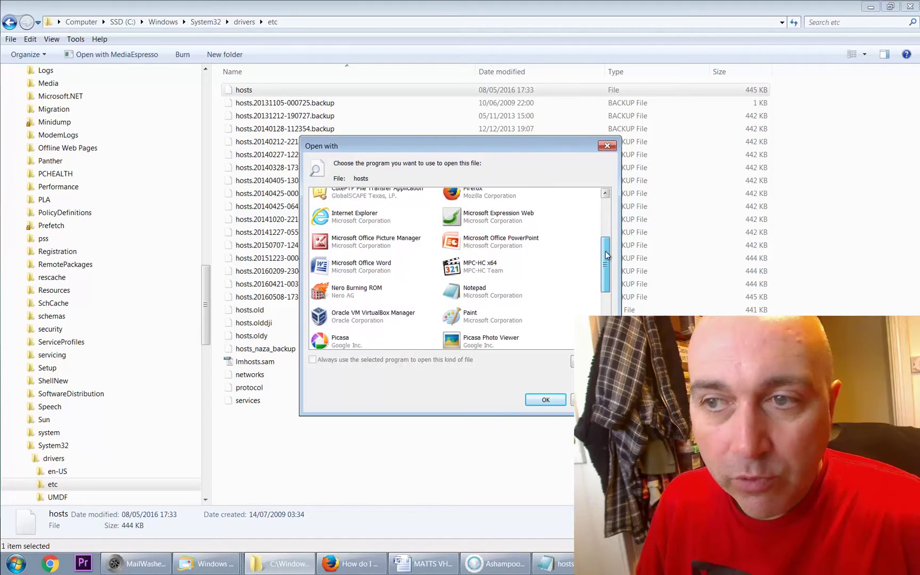
pyautogui.doubleClick(477, 282)
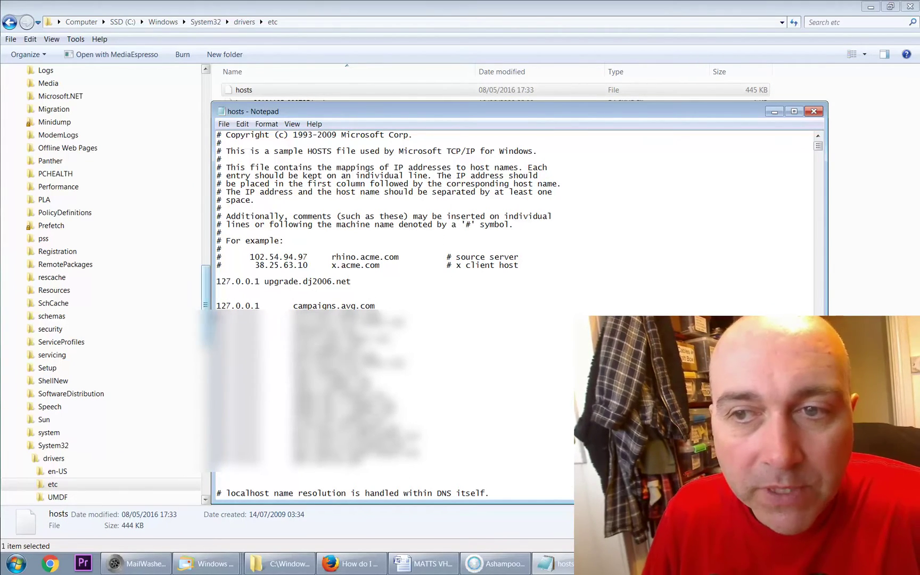
# - Highlight the hosts file line that maps campaigns.avg.com to 127.0.0.1
pyautogui.click(219, 298)
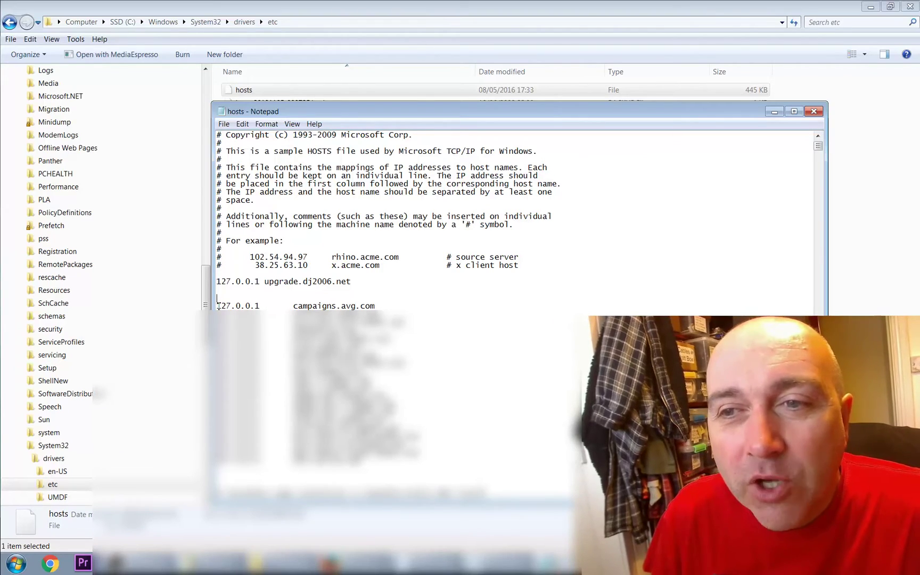
pyautogui.press('Down')
pyautogui.hotkey('shift', 'End')
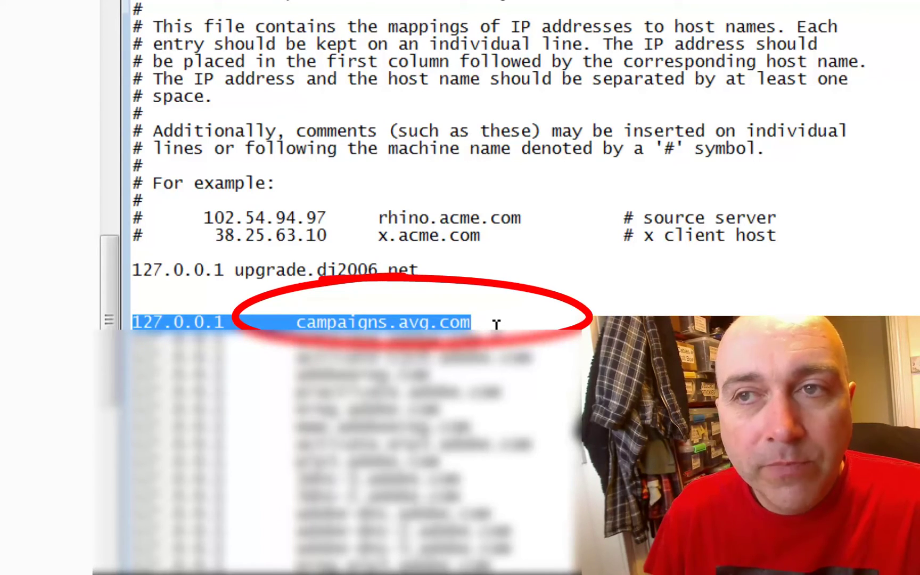
# - Save the hosts file in the etc folder as a text document named "hosts.avgarecunts" and close Notepad
pyautogui.click(147, 0)
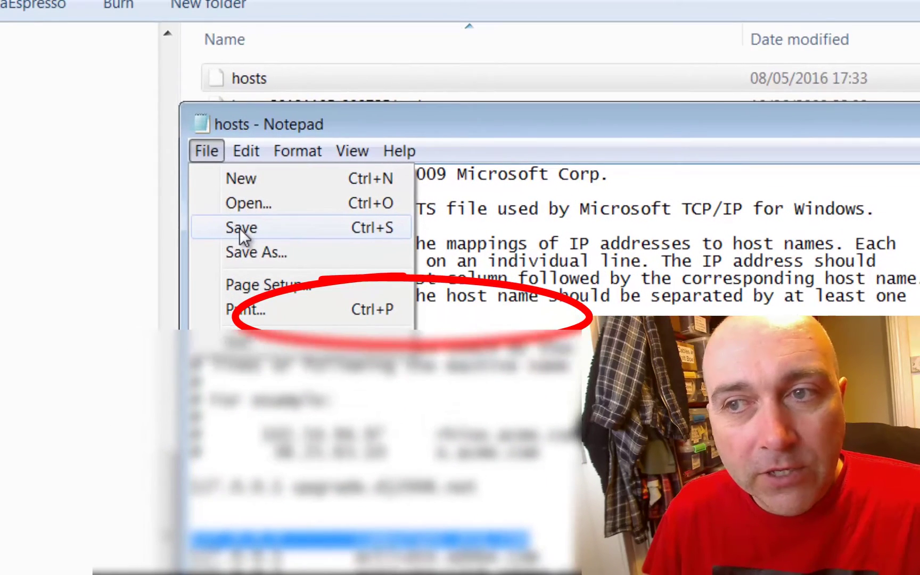
pyautogui.click(240, 228)
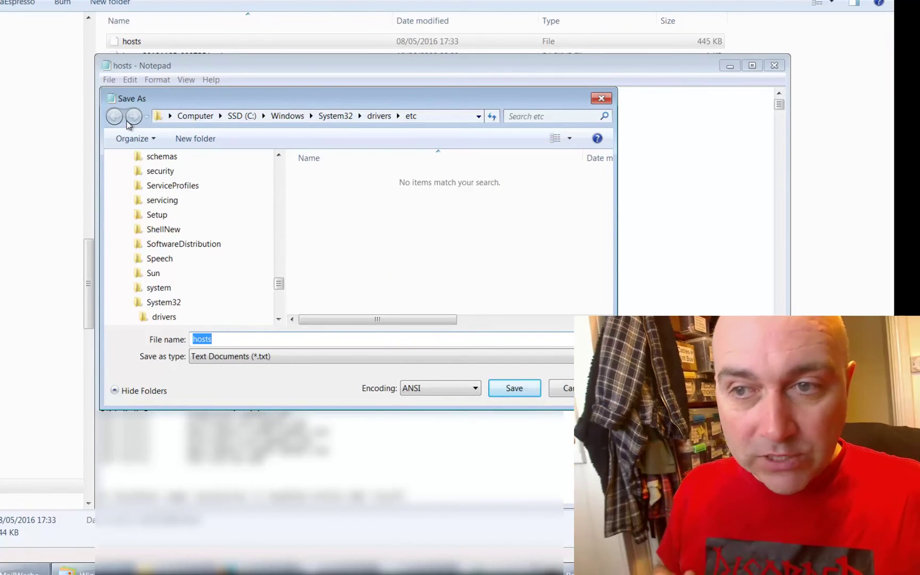
pyautogui.press('End')
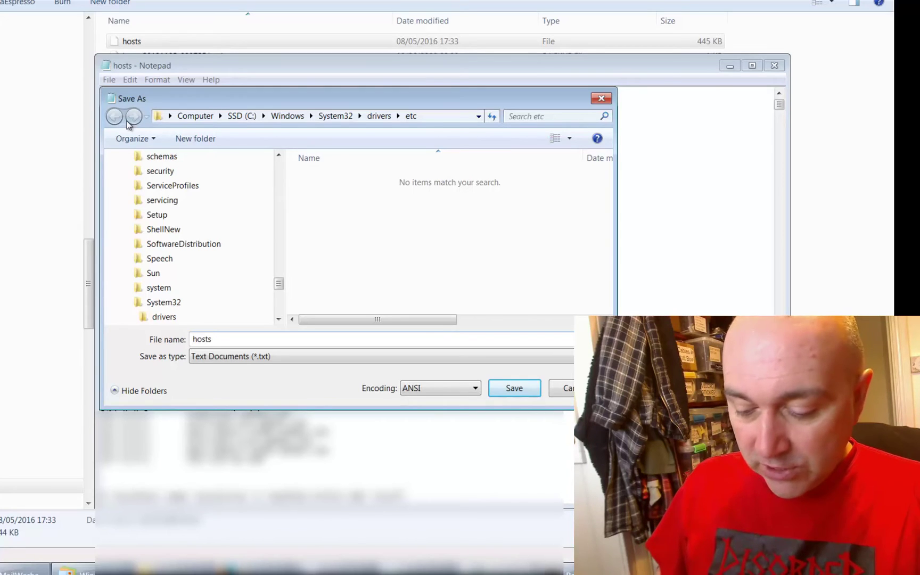
pyautogui.write('.av')
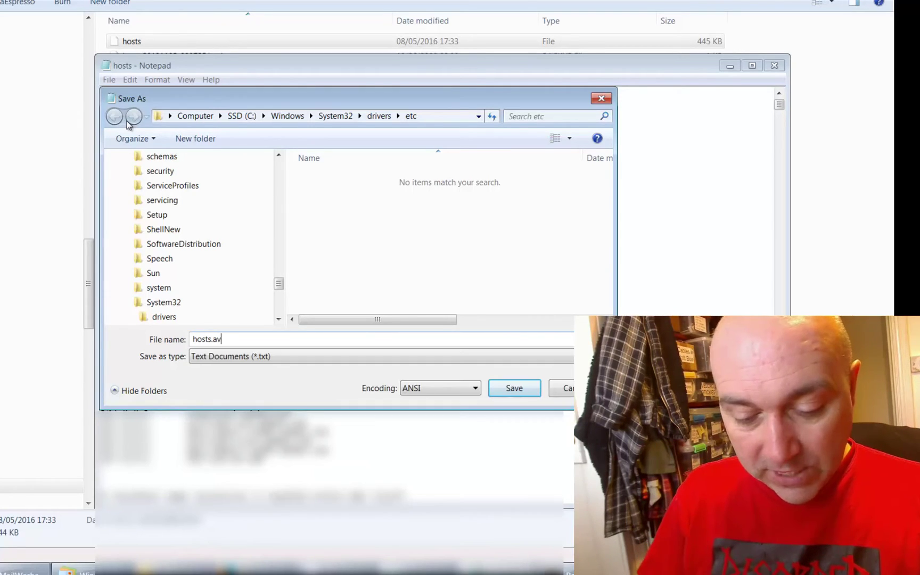
pyautogui.write('t')
pyautogui.press('BackSpace')
pyautogui.write('garecunts')
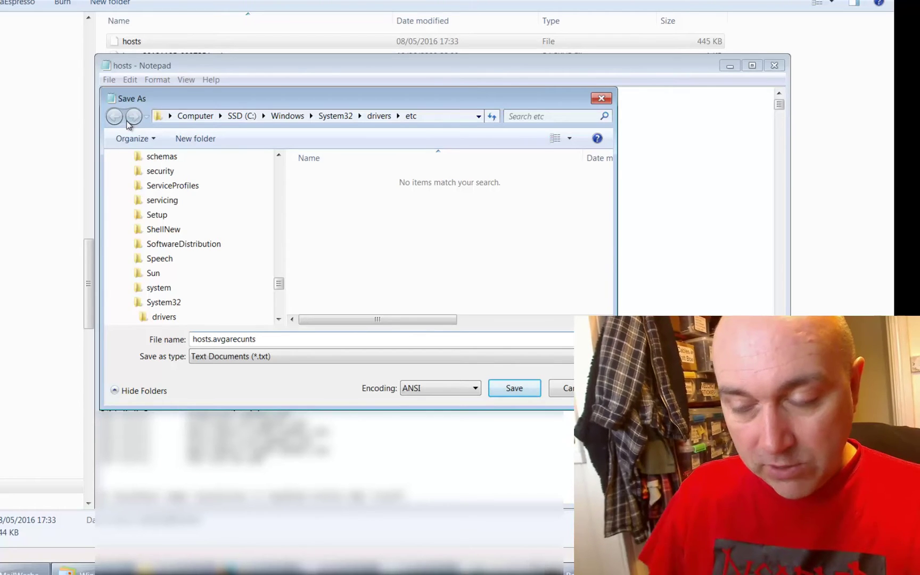
pyautogui.press('Return')
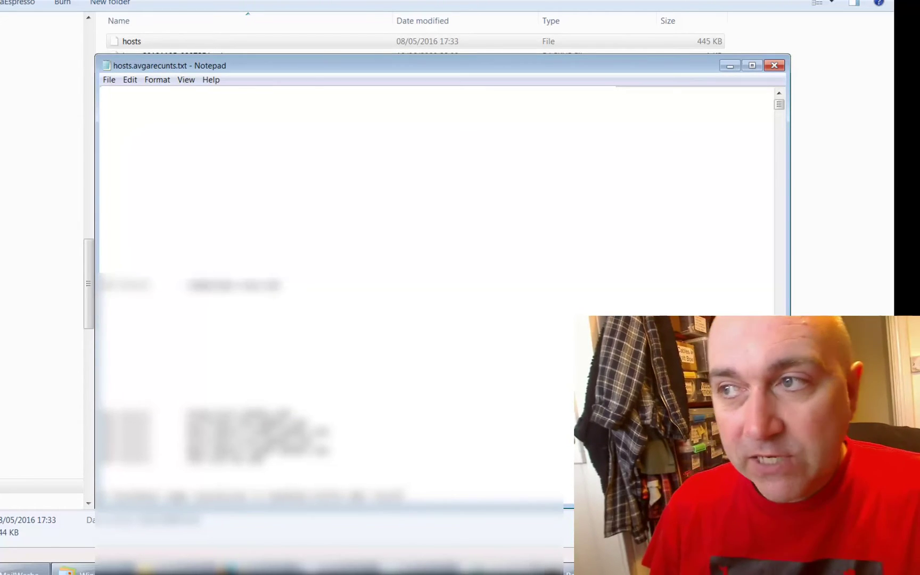
pyautogui.click(775, 65)
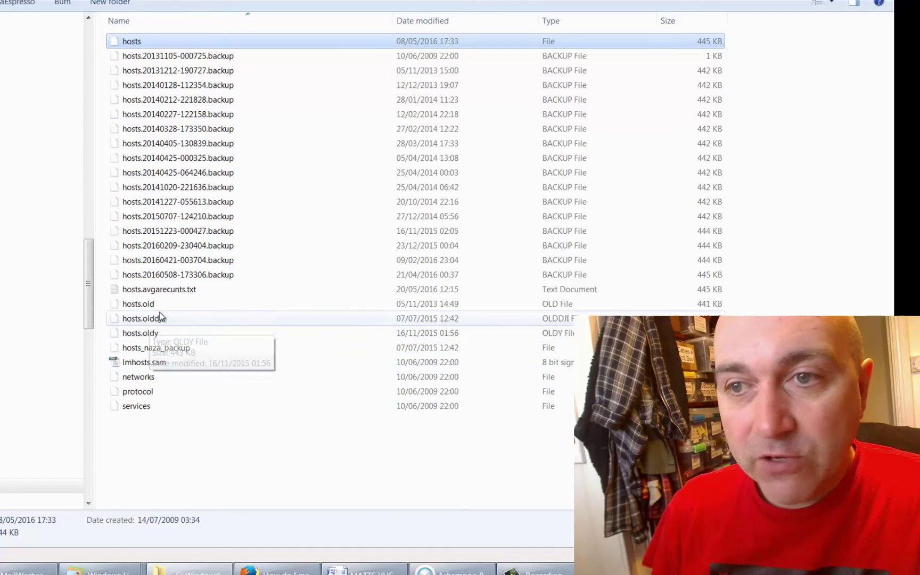
# - Rename the original hosts file in the etc folder as "hosts.oldbastard"
pyautogui.click(131, 42)
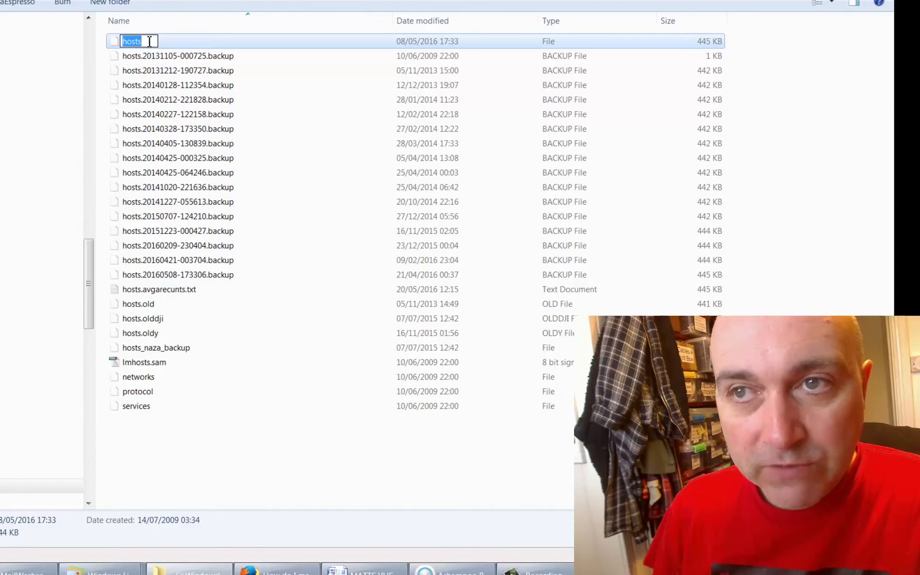
pyautogui.click(149, 41)
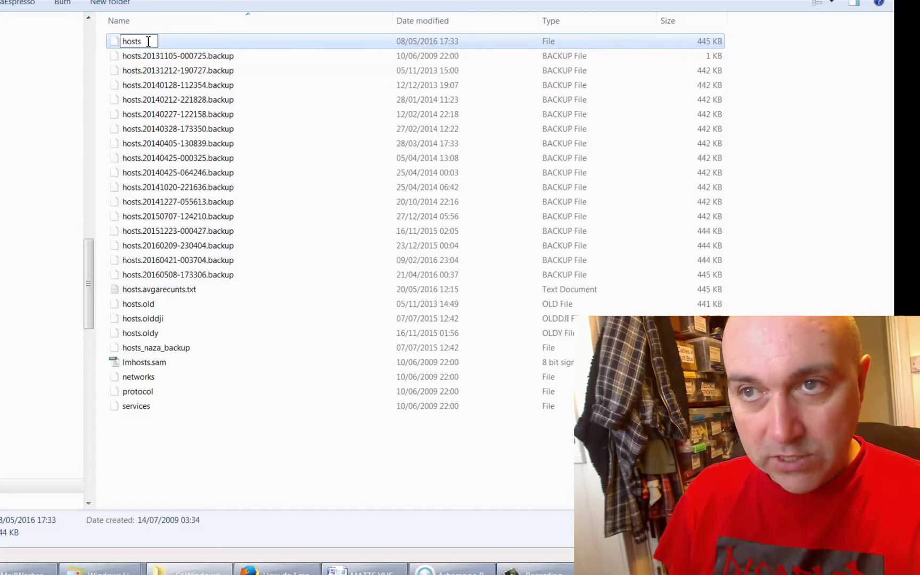
pyautogui.write('.')
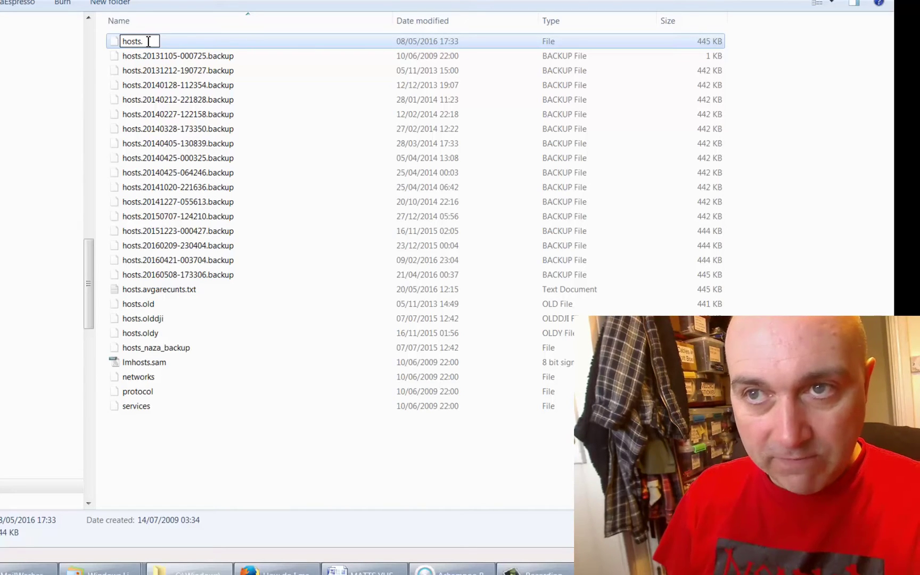
pyautogui.write('old')
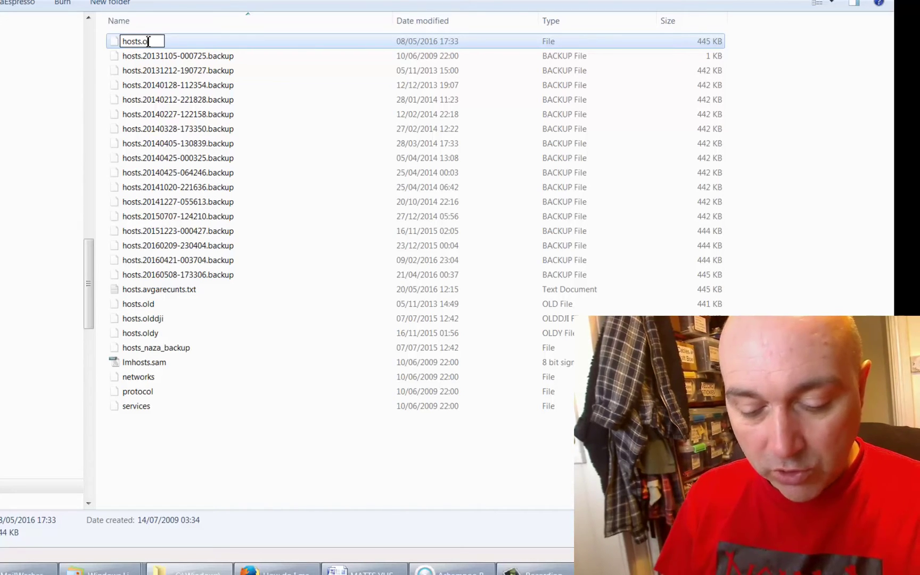
pyautogui.write('bastard')
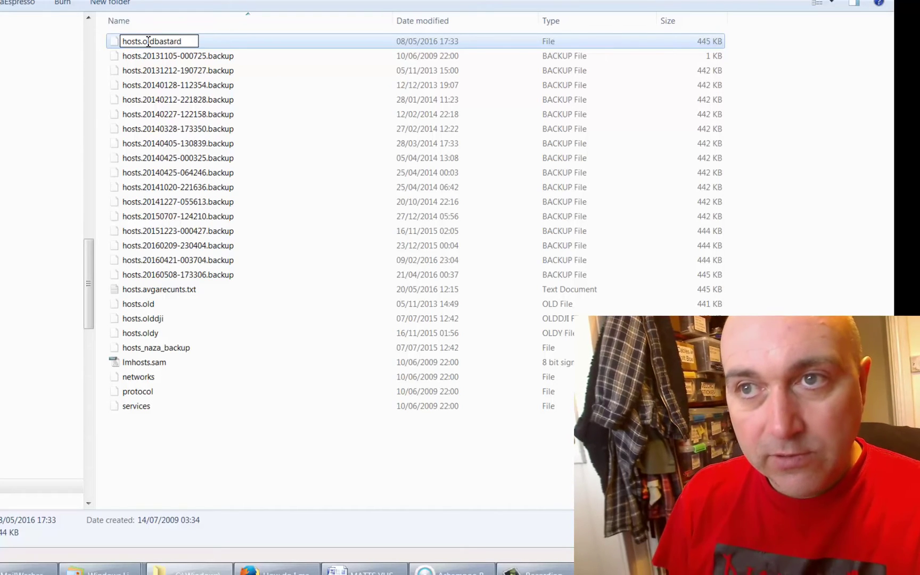
pyautogui.press('Return')
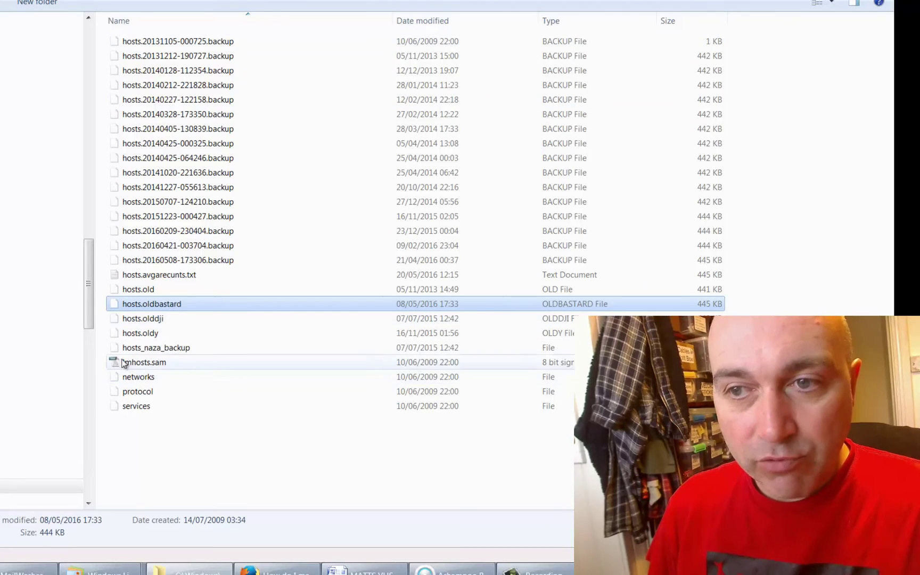
# - Rename hosts.avgarecunts.txt as "hosts" without any extension and accept the file extension change
pyautogui.moveTo(164, 278)
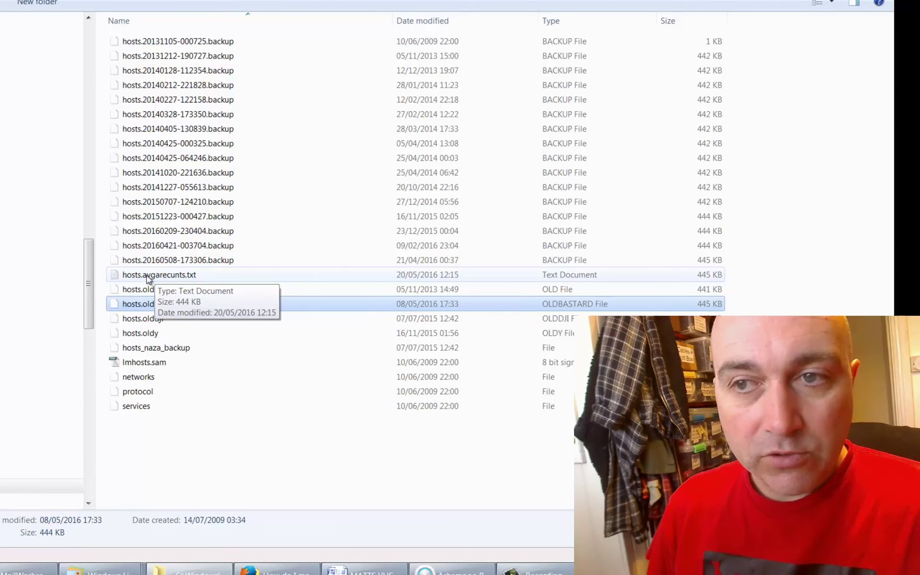
pyautogui.click(145, 275)
pyautogui.click(143, 275)
pyautogui.moveTo(140, 274); pyautogui.dragTo(225, 266)
pyautogui.press('BackSpace')
pyautogui.press('Return')
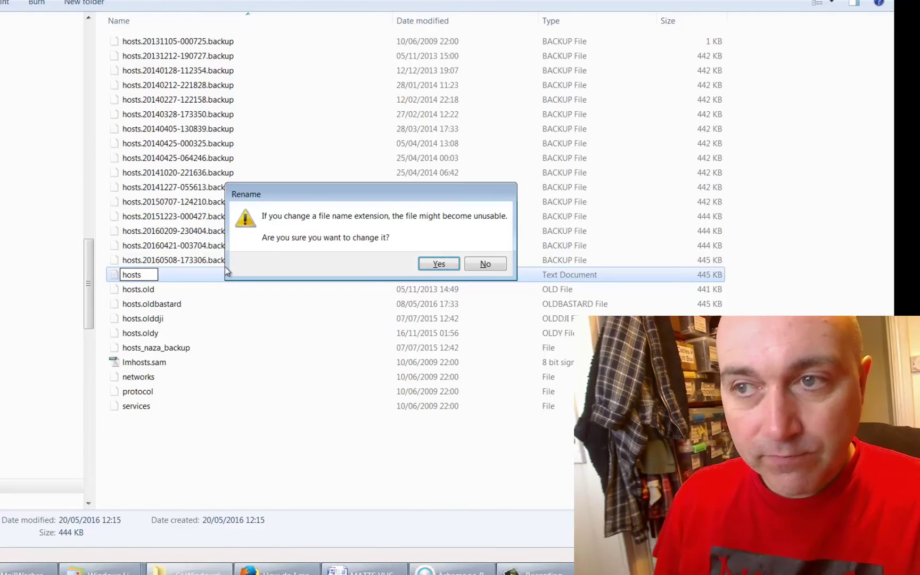
pyautogui.click(432, 264)
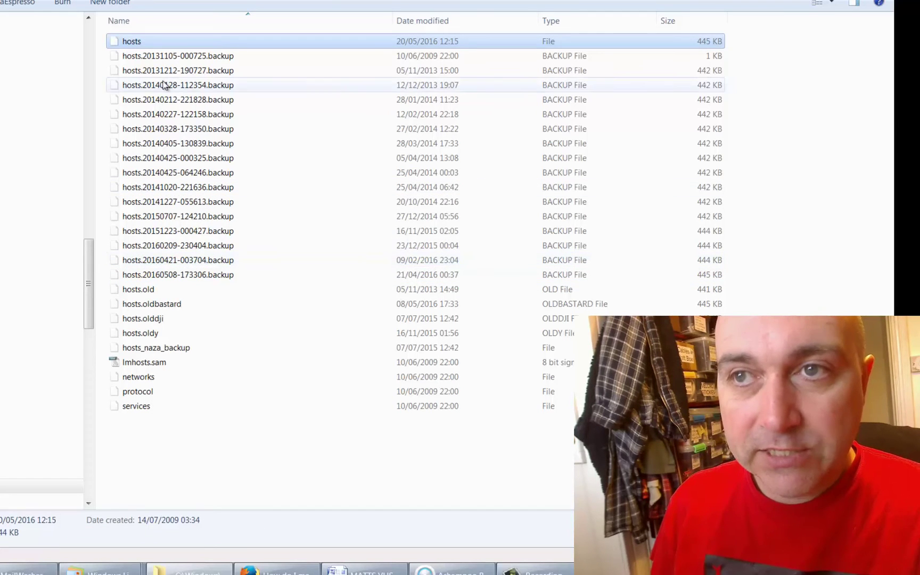
# - Set the new hosts file to read-only in its properties and deselect it
pyautogui.rightClick(133, 42)
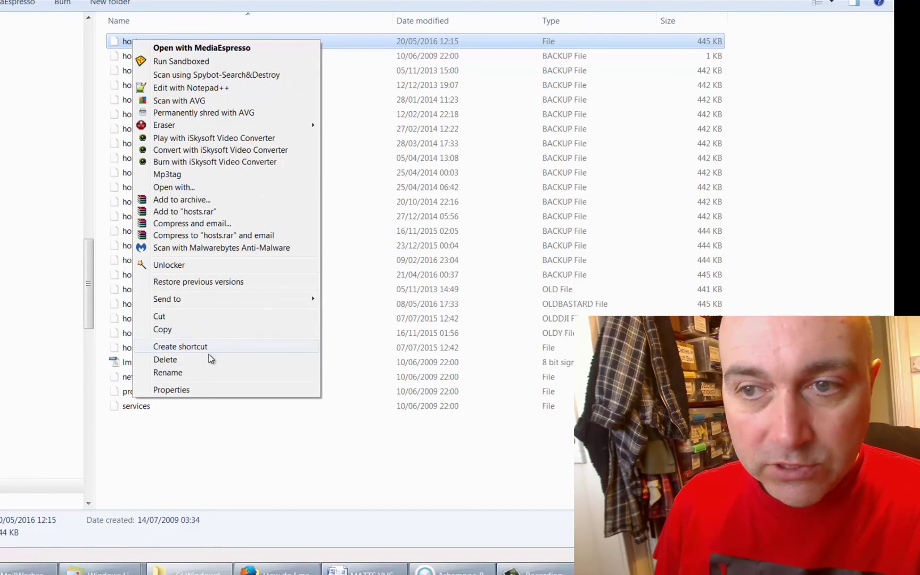
pyautogui.click(198, 390)
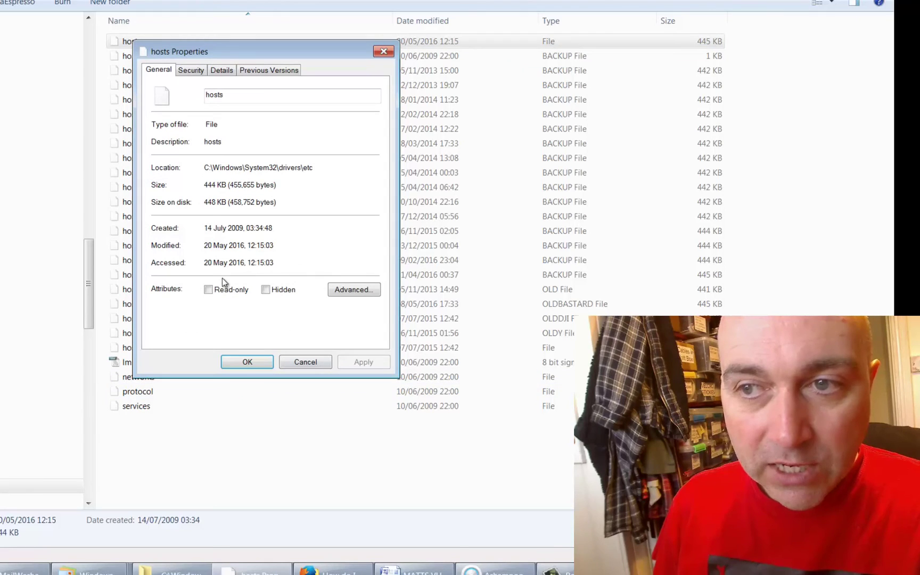
pyautogui.click(208, 293)
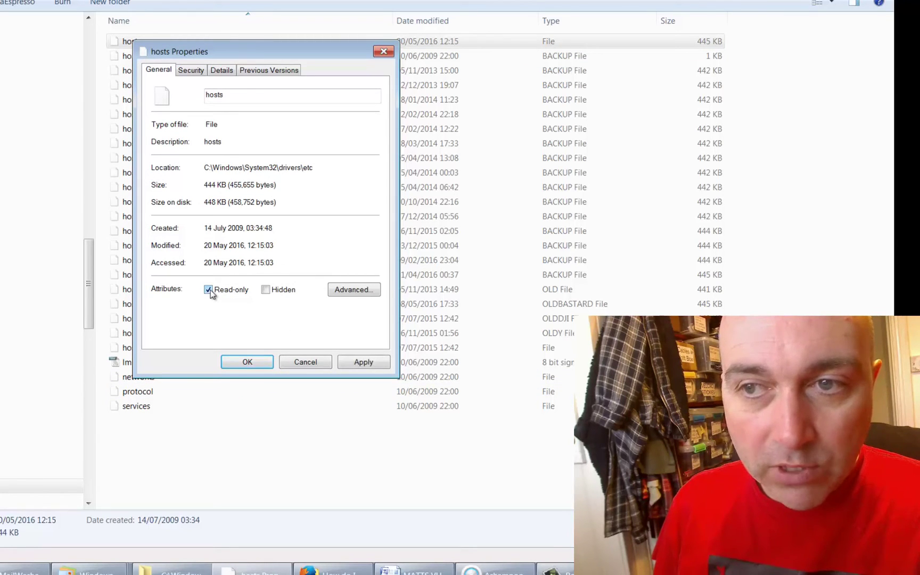
pyautogui.click(242, 361)
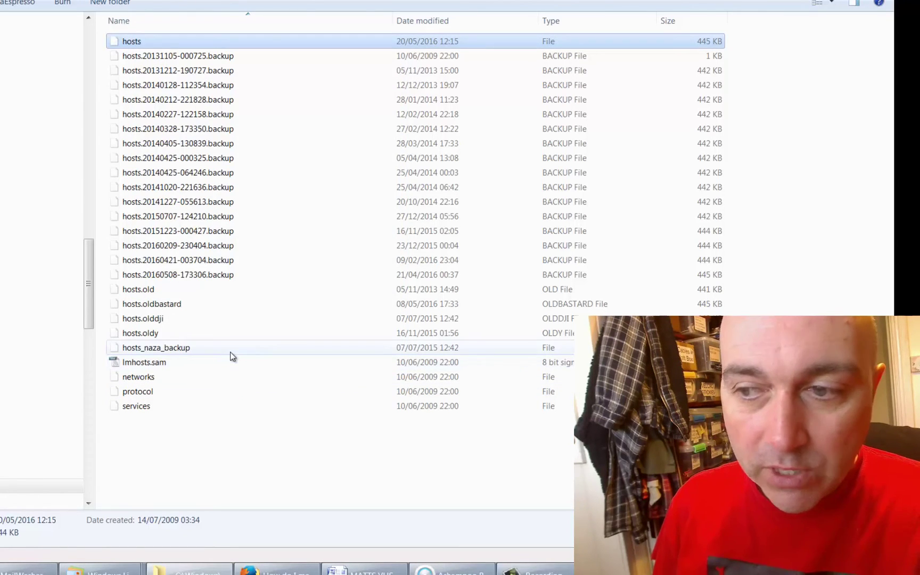
pyautogui.click(152, 447)
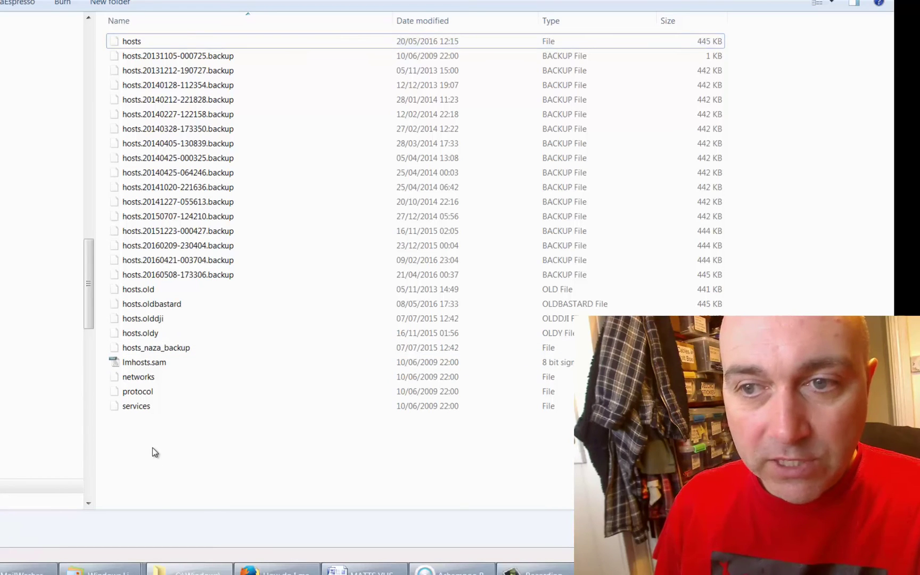